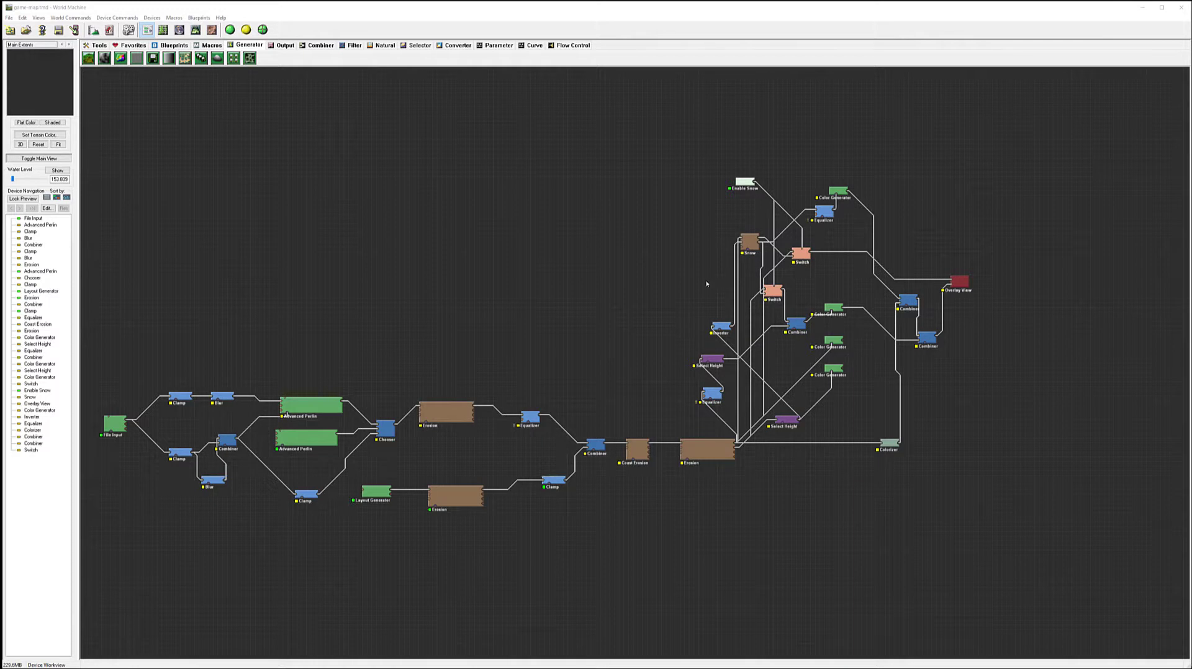
- Select the File Input node to preview its terrain
{"action": "left_click", "coordinate": [115, 425]}
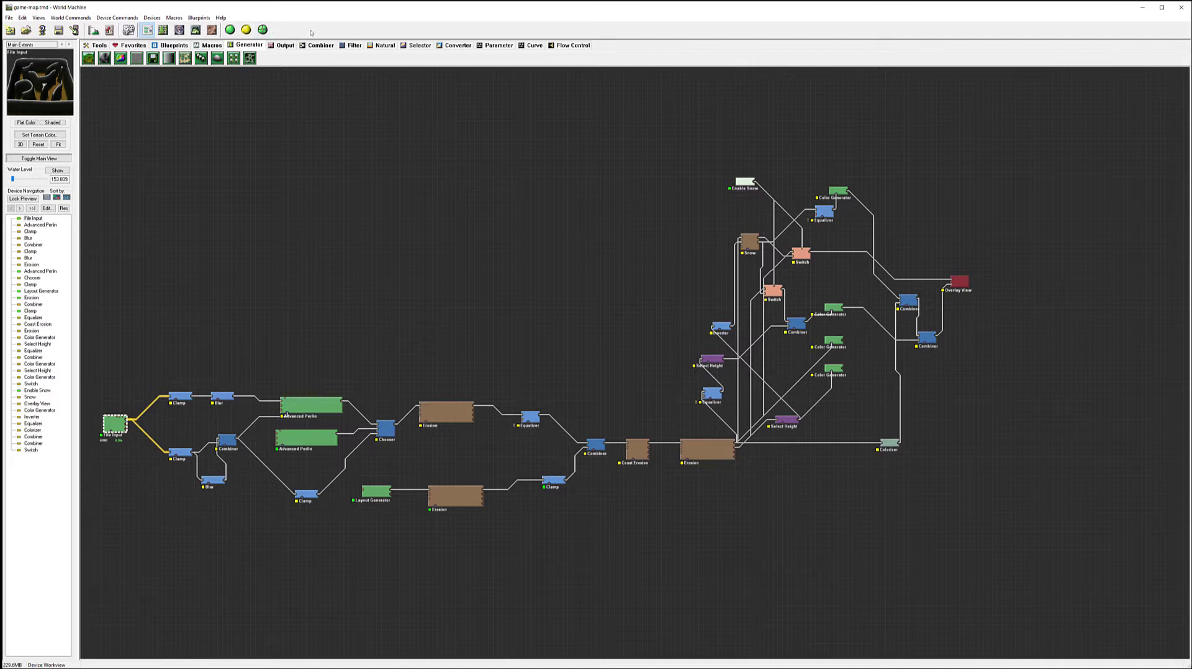
- Place a Select Height device fed from the post-erosion Equalizer output and preview its mask
{"action": "left_click", "coordinate": [417, 45]}
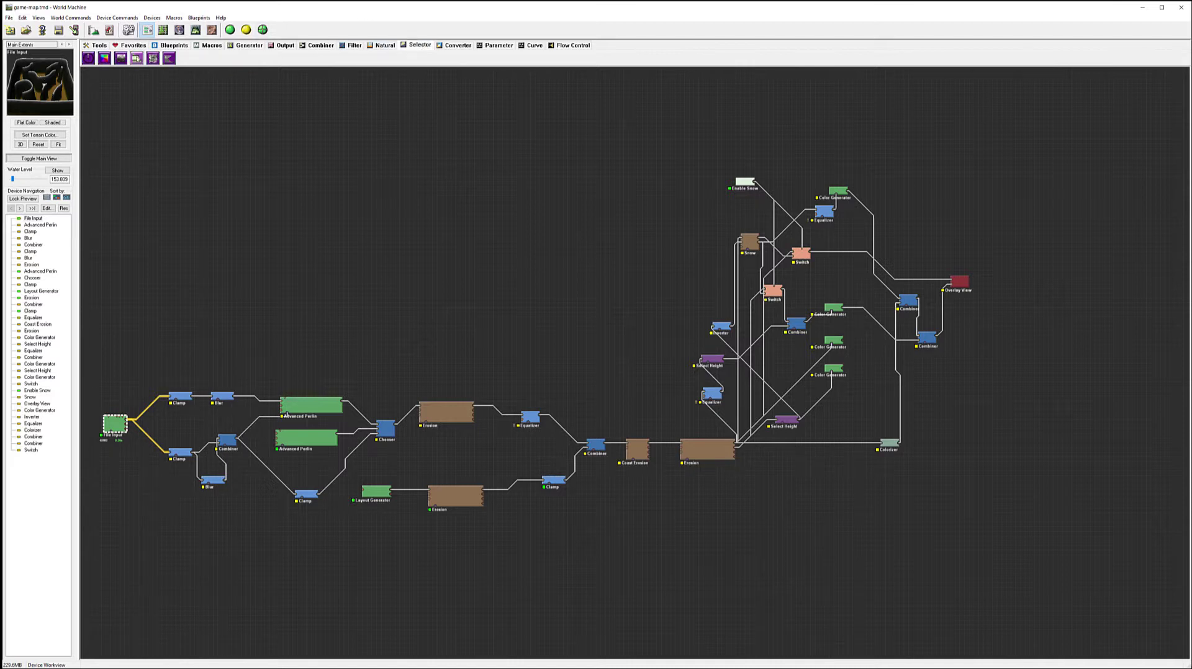
{"action": "left_click", "coordinate": [460, 303]}
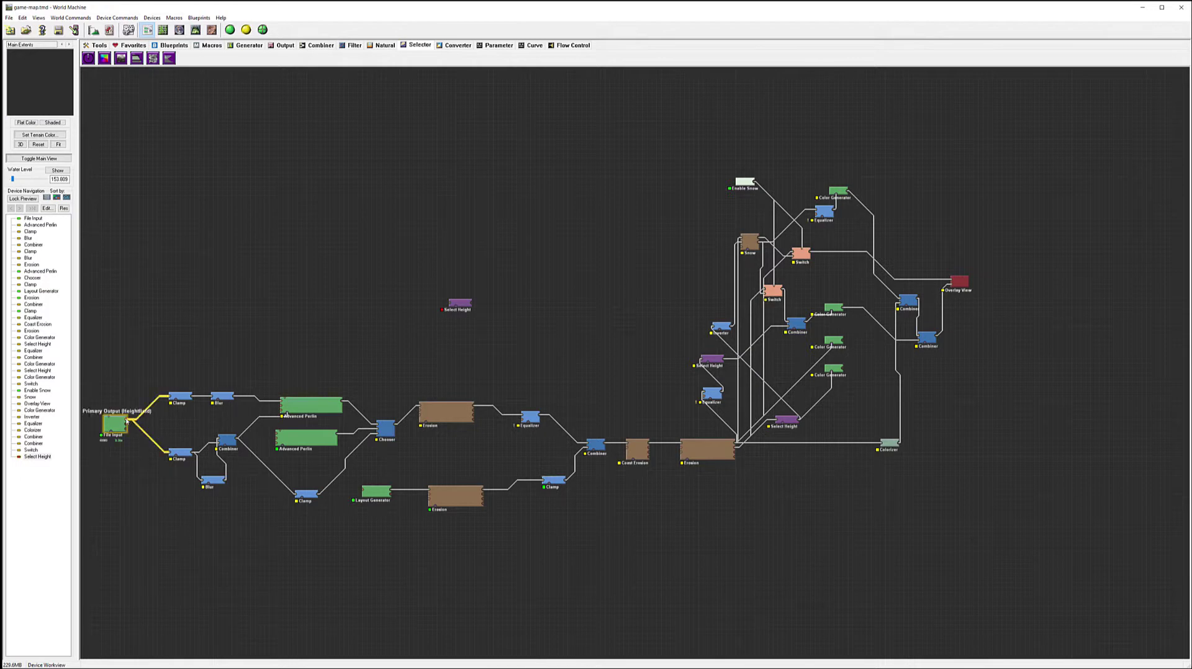
{"action": "left_click_drag", "start_coordinate": [125, 422], "coordinate": [448, 303]}
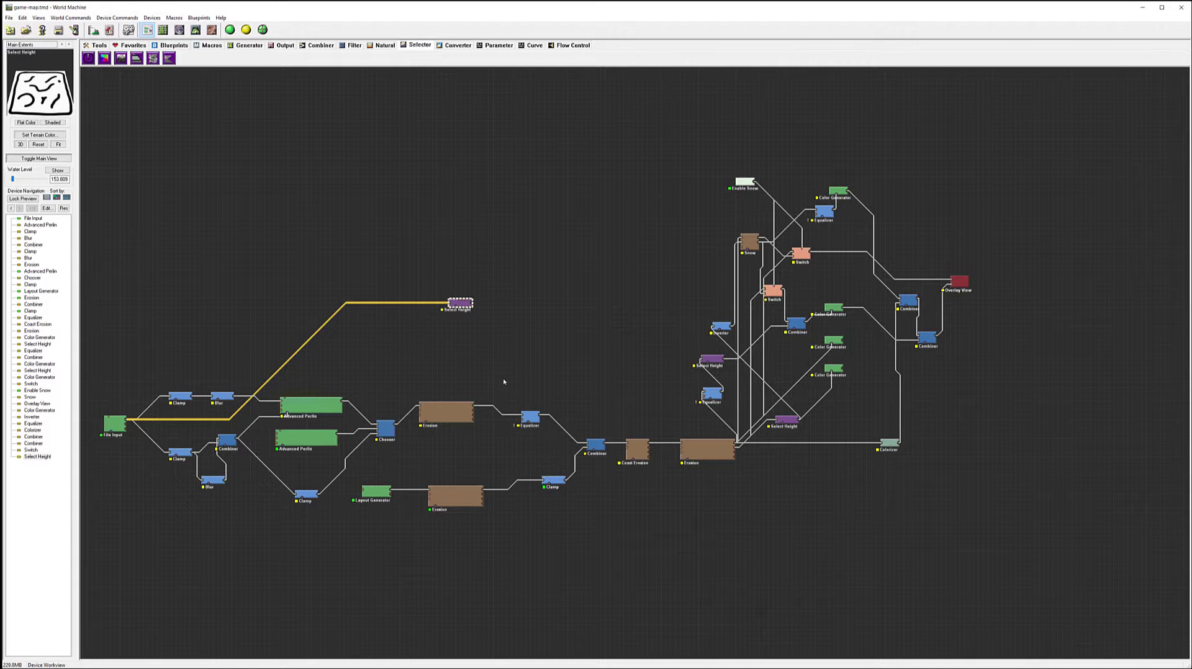
{"action": "left_click_drag", "start_coordinate": [461, 297], "coordinate": [475, 297]}
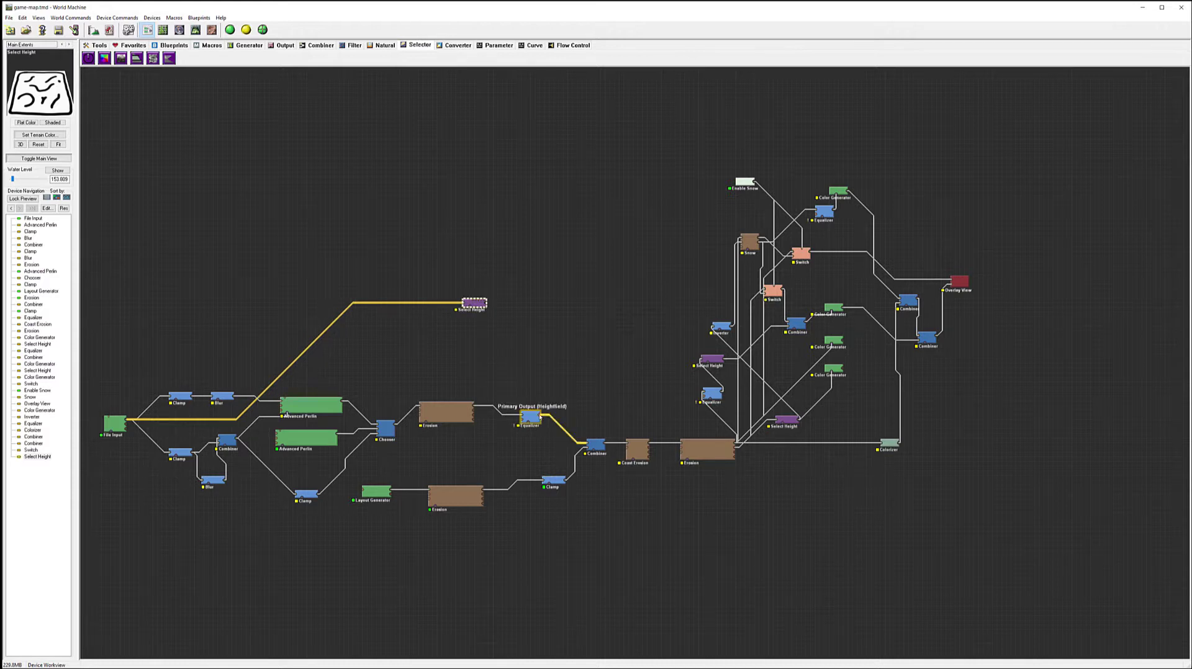
{"action": "left_click_drag", "start_coordinate": [539, 413], "coordinate": [464, 304]}
{"action": "left_click", "coordinate": [467, 303]}
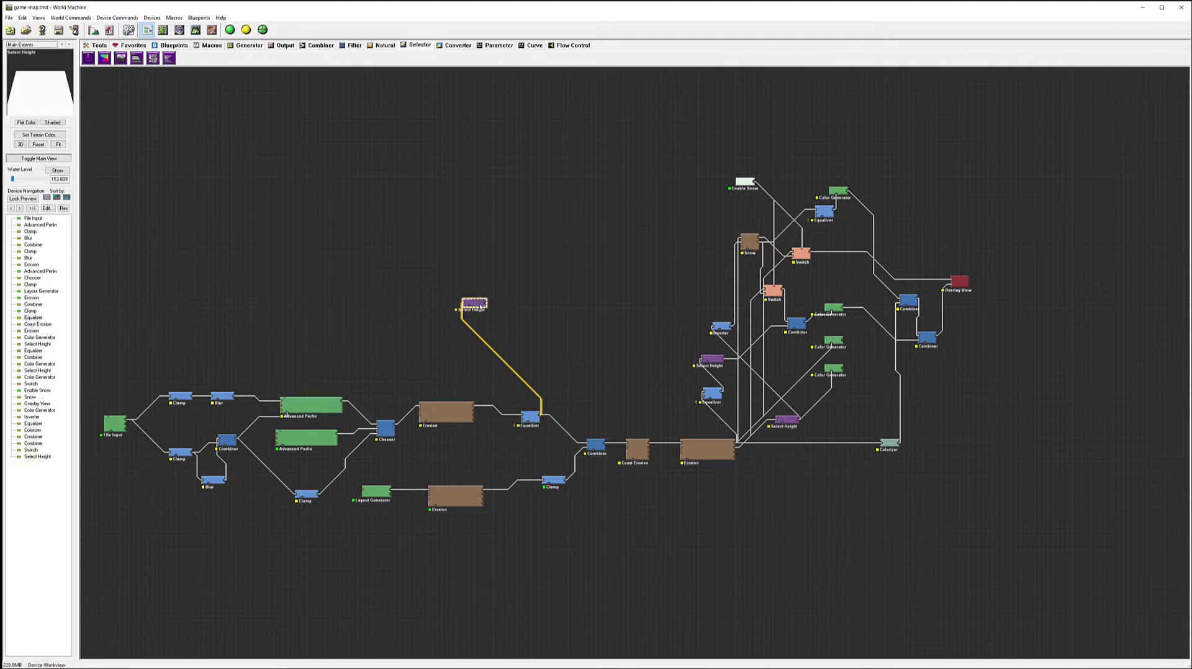
- Set the Select Height range to about 109.375 m minimum and 829.913 m maximum
{"action": "double_click", "coordinate": [474, 302]}
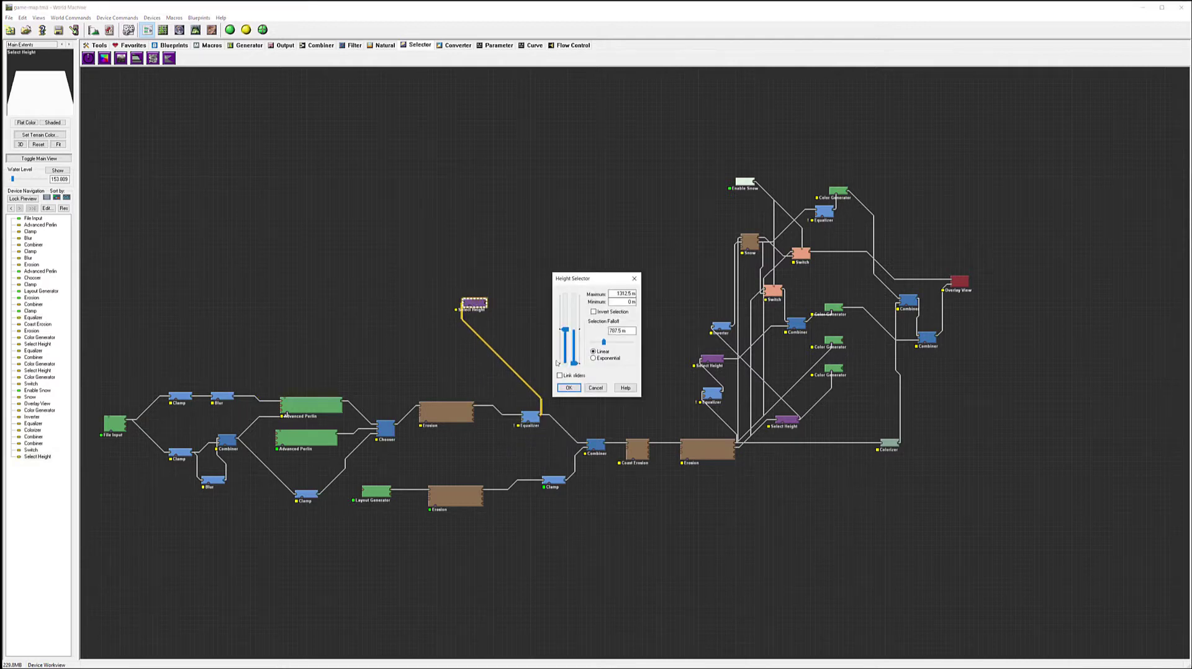
{"action": "mouse_move", "coordinate": [572, 336]}
{"action": "left_mouse_down"}
{"action": "mouse_move", "coordinate": [565, 354]}
{"action": "mouse_move", "coordinate": [601, 343]}
{"action": "mouse_move", "coordinate": [533, 342]}
{"action": "mouse_move", "coordinate": [575, 365]}
{"action": "mouse_move", "coordinate": [566, 349]}
{"action": "left_mouse_up"}
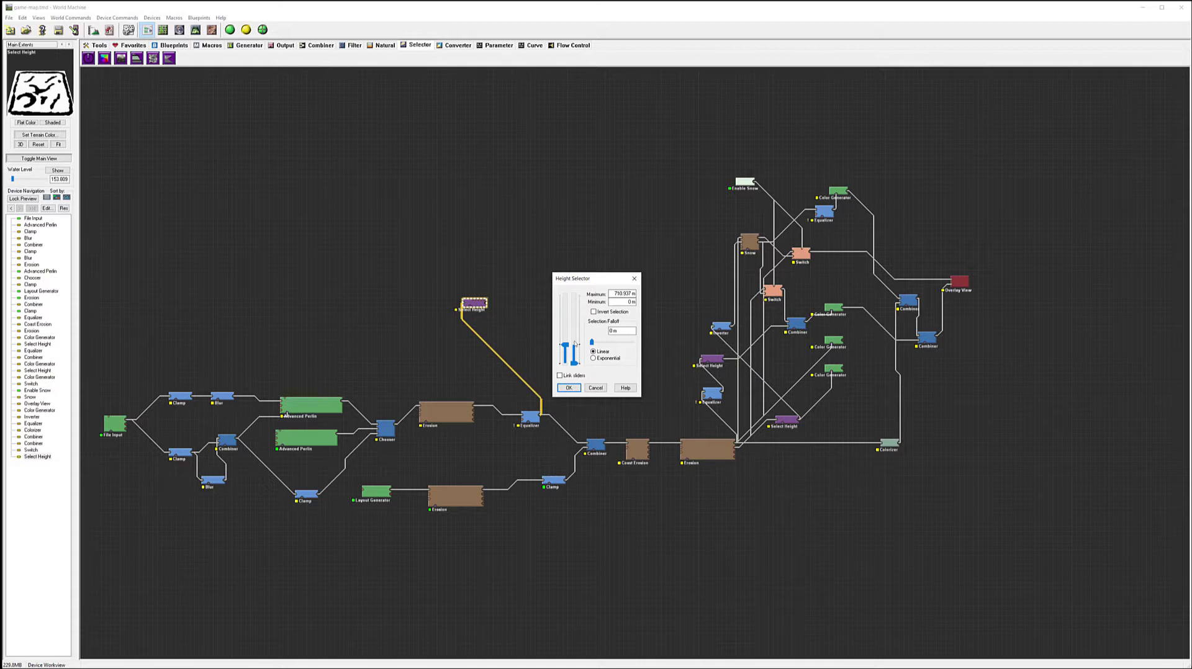
{"action": "left_click_drag", "start_coordinate": [565, 348], "coordinate": [566, 343]}
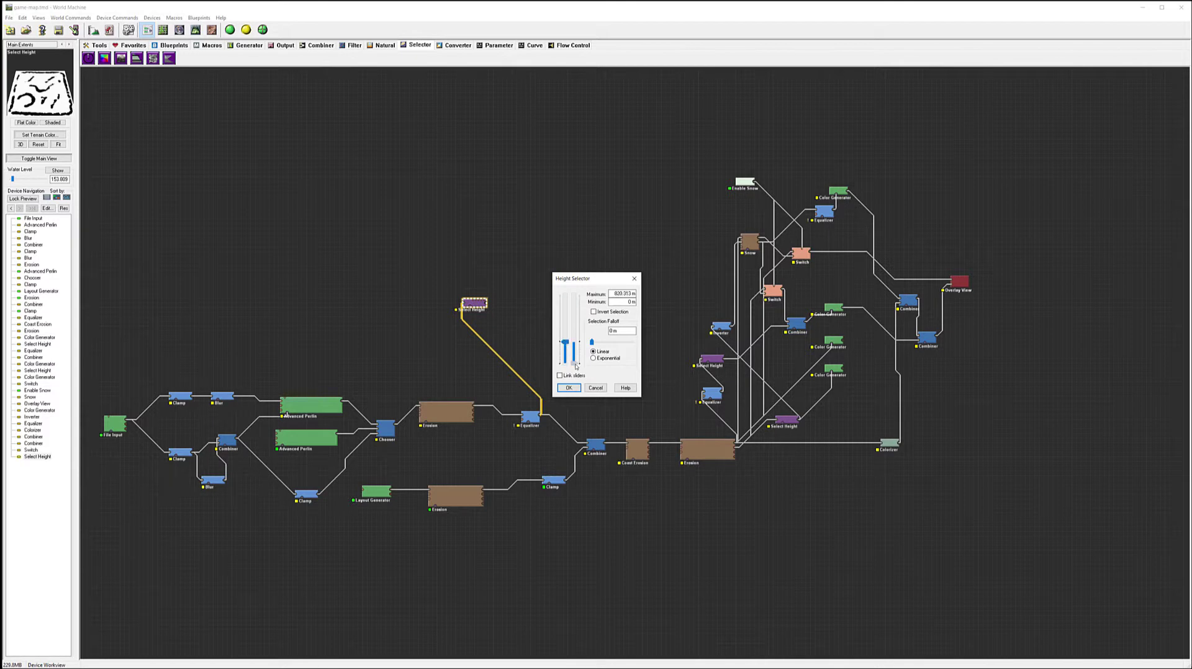
{"action": "left_click_drag", "start_coordinate": [576, 366], "coordinate": [574, 364]}
- Rewire Select Height from Coast Erosion's output and retune its range to about 27 m–751 m
{"action": "left_click", "coordinate": [569, 389]}
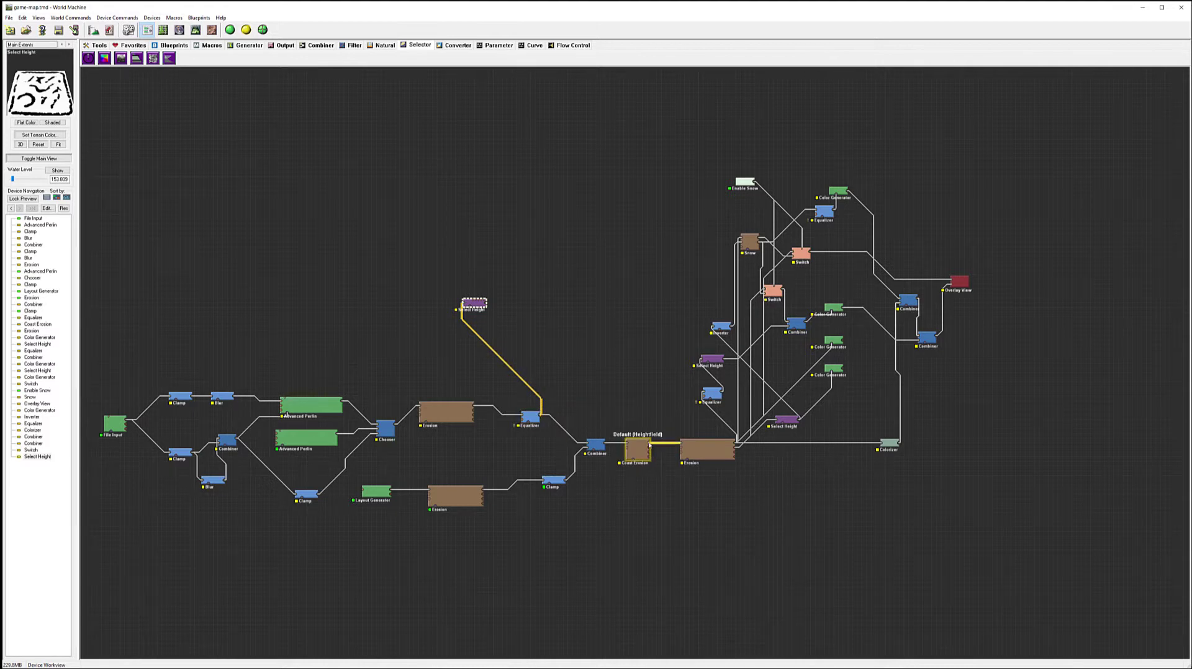
{"action": "left_click_drag", "start_coordinate": [650, 444], "coordinate": [575, 303]}
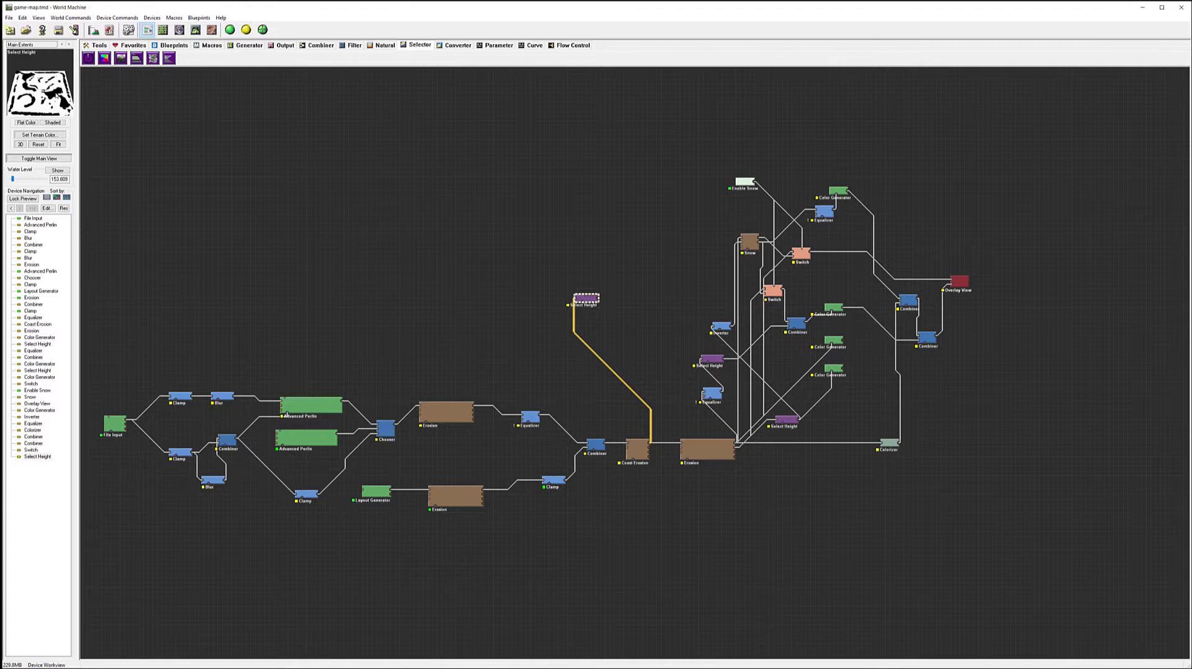
{"action": "double_click", "coordinate": [587, 299]}
{"action": "left_click_drag", "start_coordinate": [577, 358], "coordinate": [573, 364]}
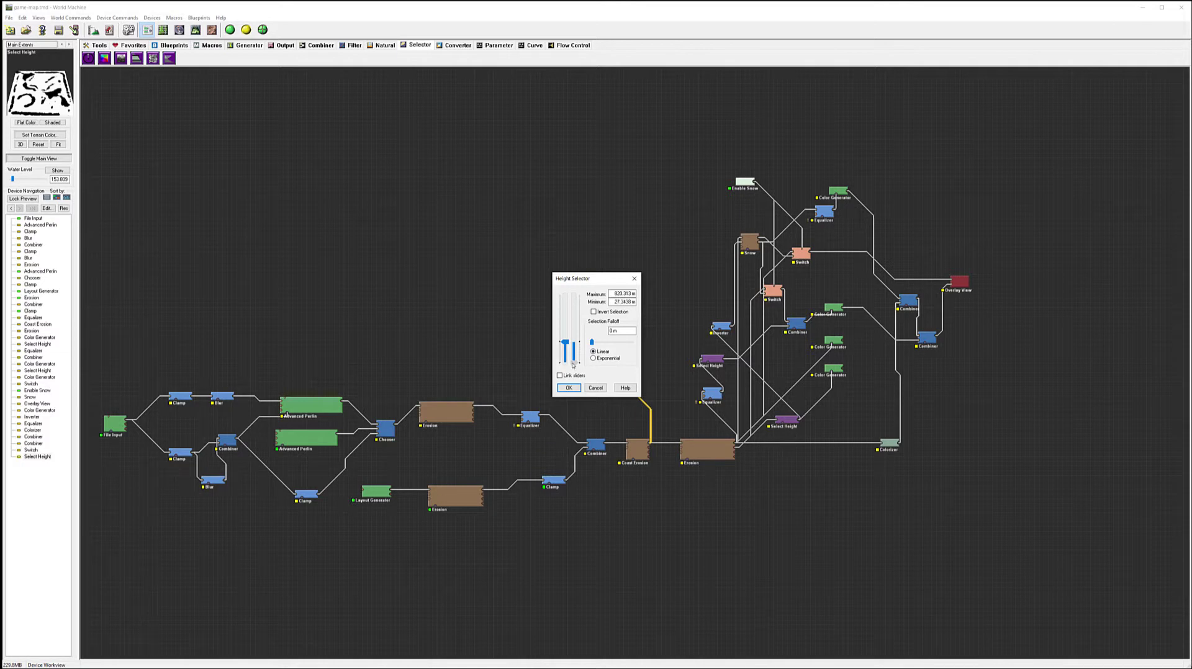
{"action": "left_click", "coordinate": [573, 364]}
{"action": "left_click_drag", "start_coordinate": [562, 343], "coordinate": [566, 345]}
{"action": "left_click", "coordinate": [568, 388]}
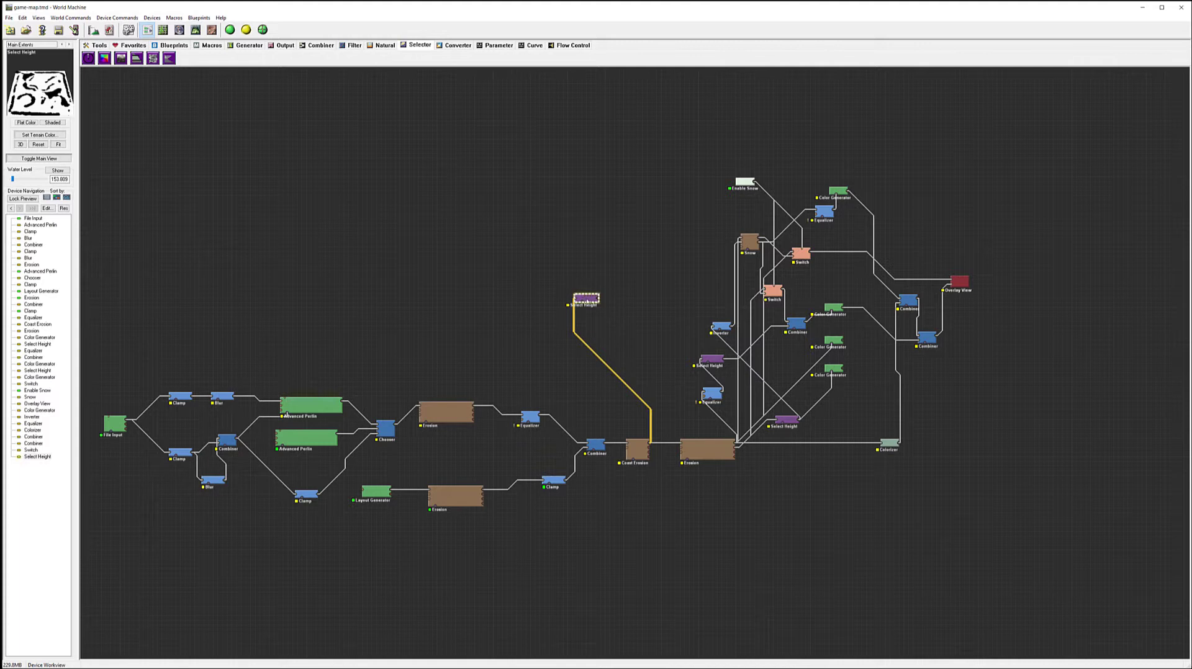
- Add a Combiner above the graph, wired from File Input and the Select Height mask
{"action": "left_click_drag", "start_coordinate": [570, 297], "coordinate": [533, 320]}
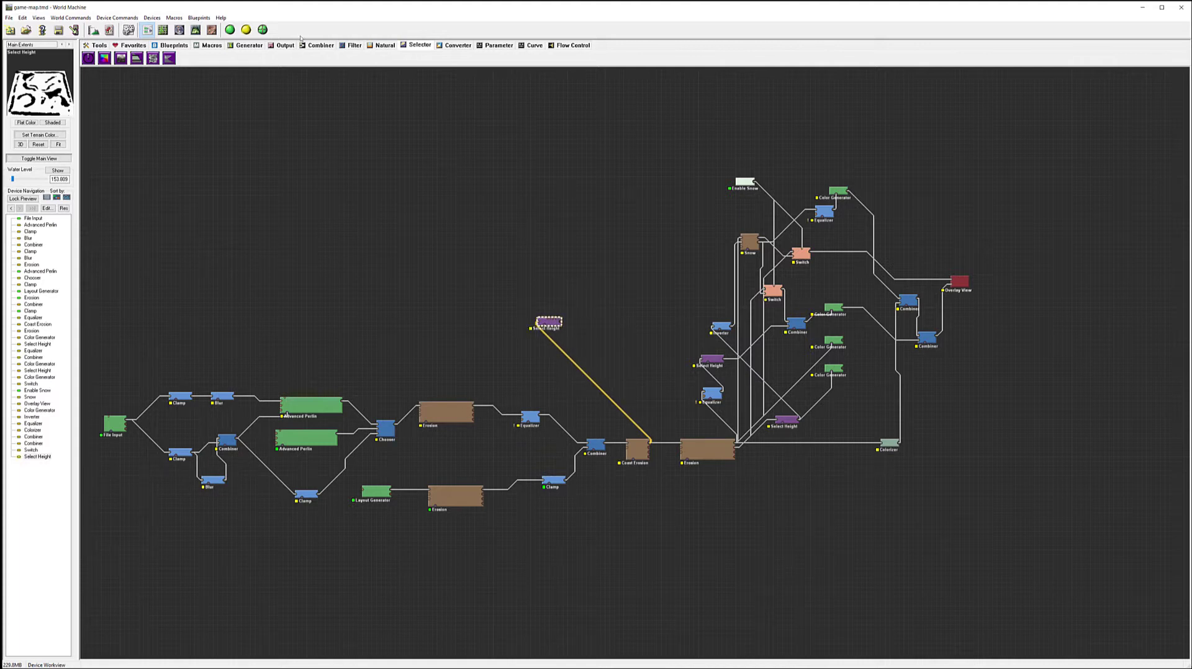
{"action": "left_click", "coordinate": [316, 47]}
{"action": "left_click", "coordinate": [104, 58]}
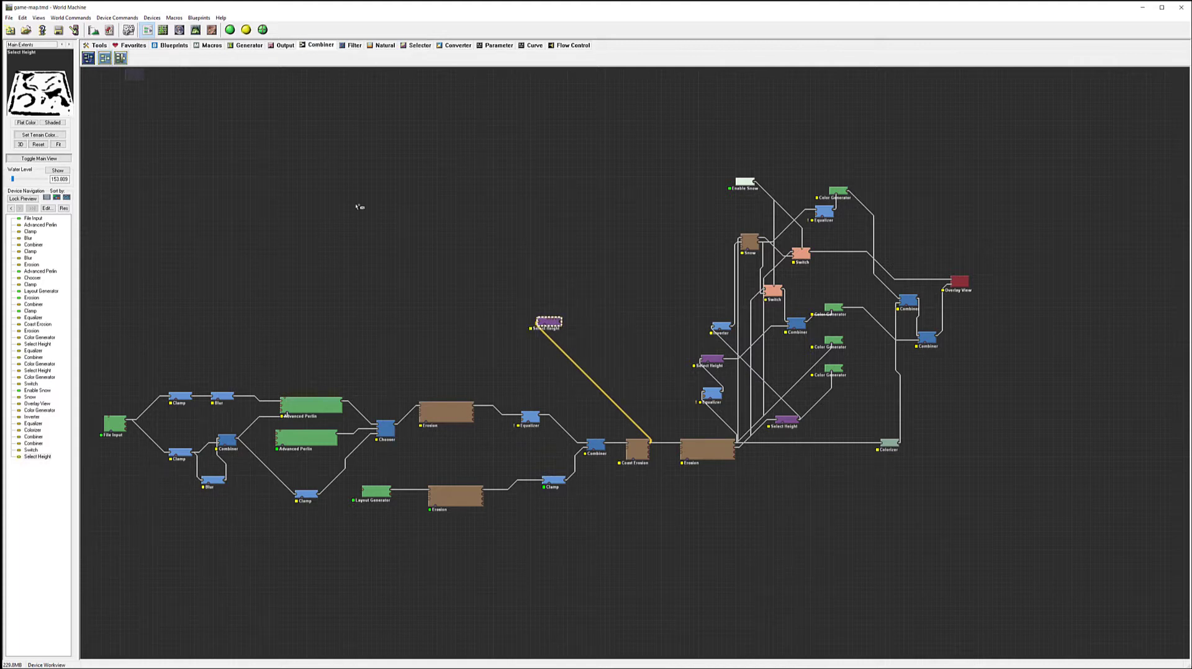
{"action": "left_click", "coordinate": [591, 272]}
{"action": "left_click", "coordinate": [124, 422]}
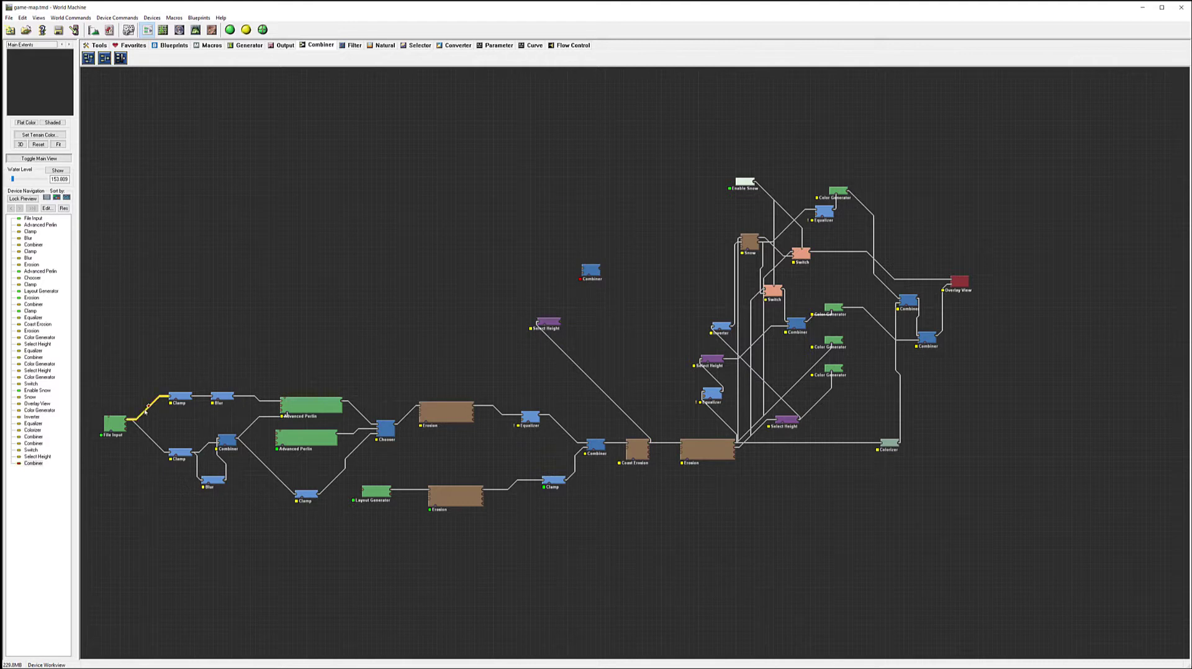
{"action": "left_click_drag", "start_coordinate": [125, 422], "coordinate": [584, 268]}
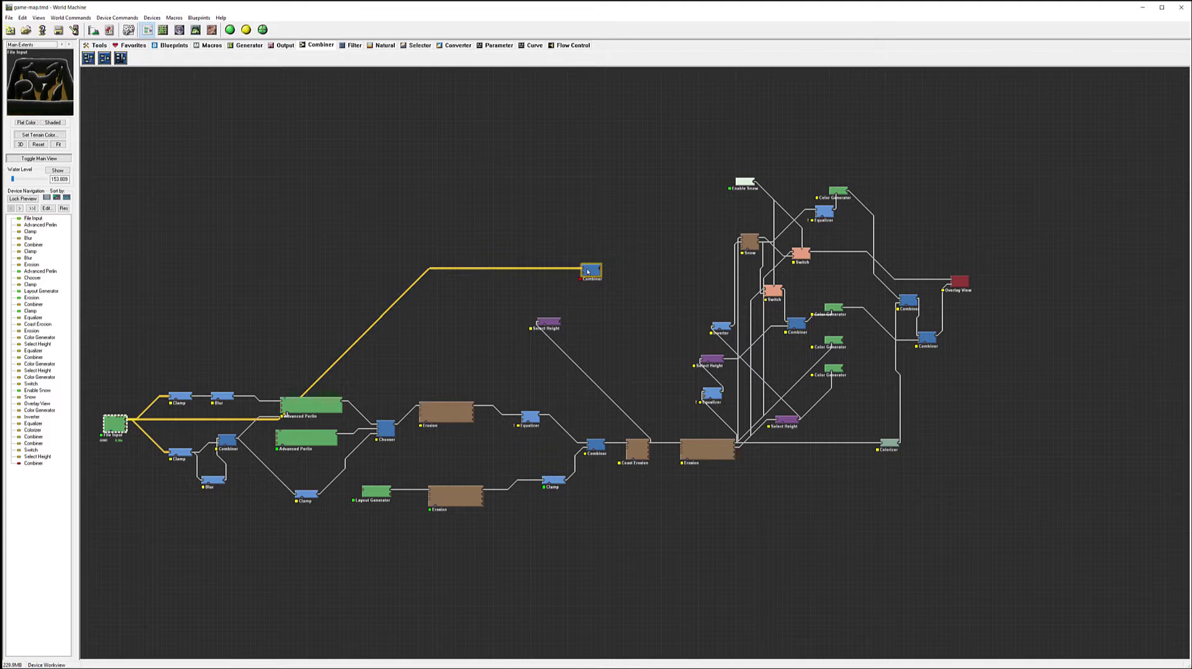
{"action": "left_click", "coordinate": [589, 271]}
{"action": "left_click", "coordinate": [562, 321]}
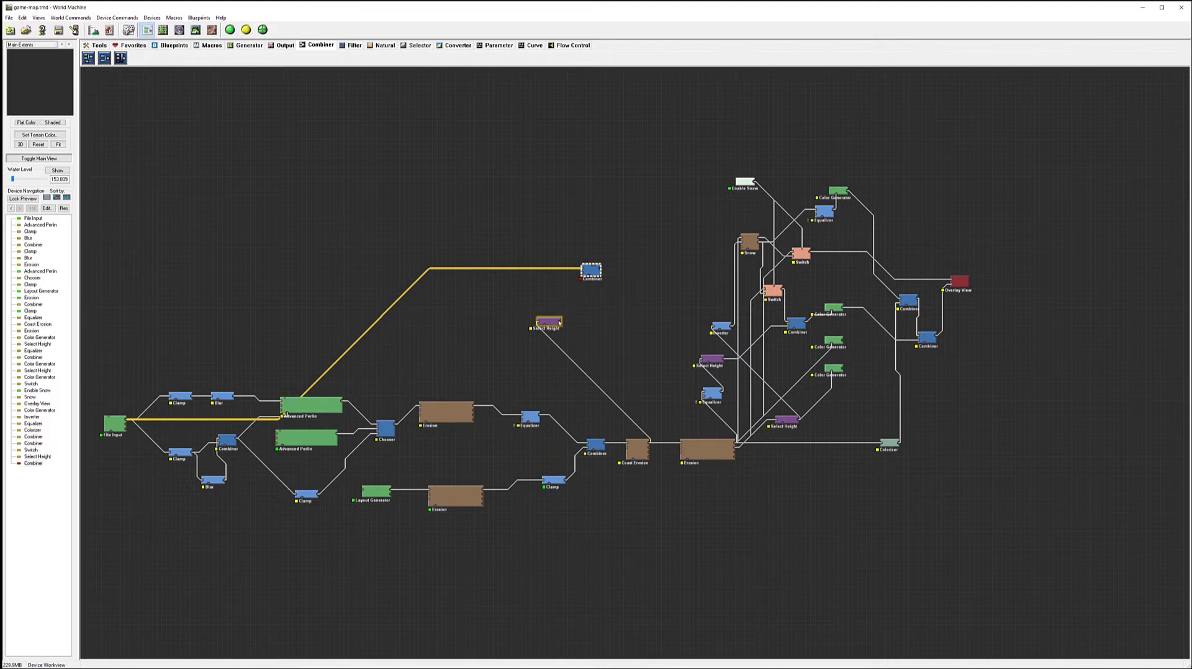
{"action": "left_click_drag", "start_coordinate": [562, 321], "coordinate": [581, 274]}
{"action": "left_click", "coordinate": [590, 271]}
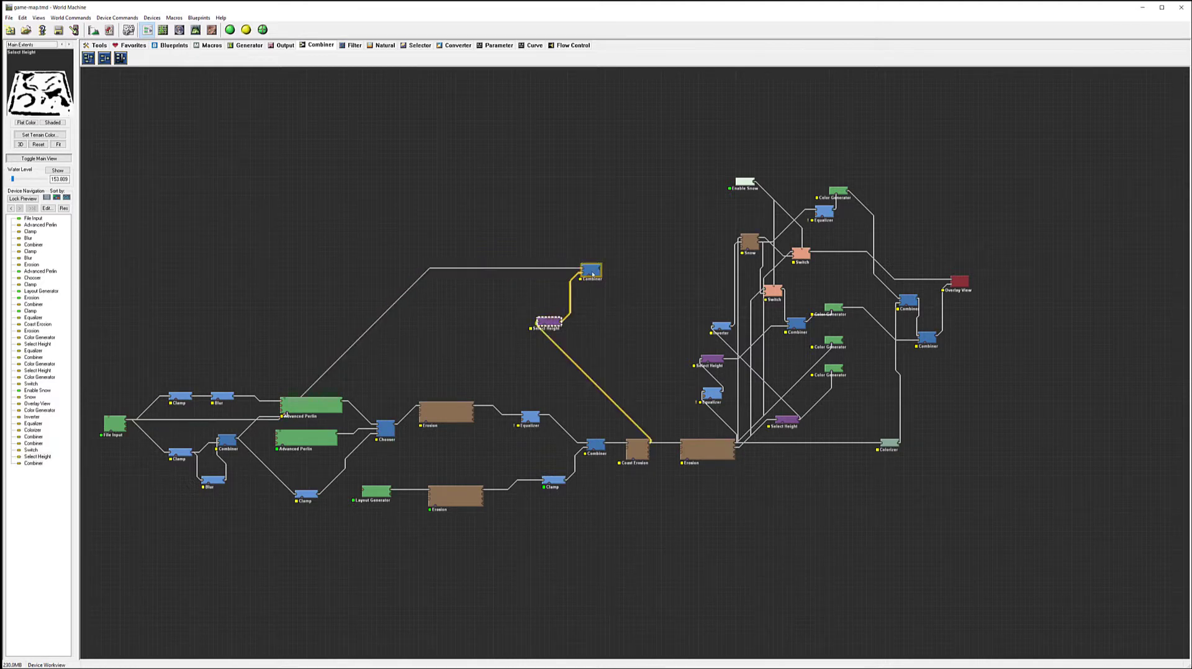
- Set the Combiner to the Max method at strength 1.0
{"action": "double_click", "coordinate": [594, 274]}
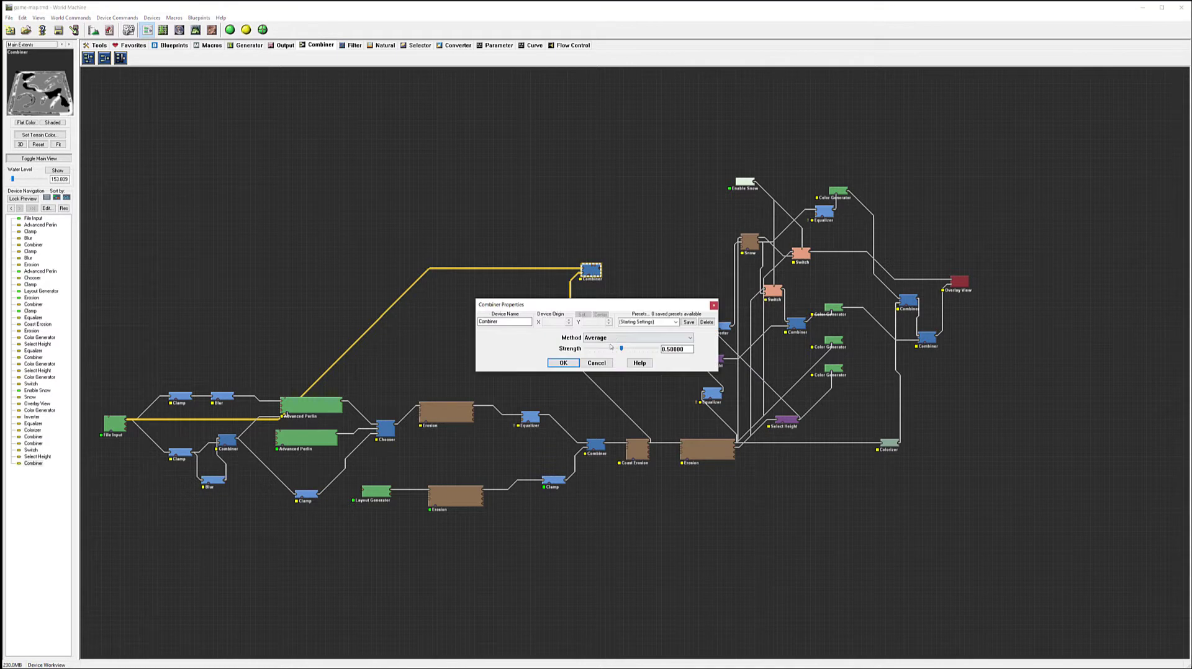
{"action": "left_click", "coordinate": [621, 337]}
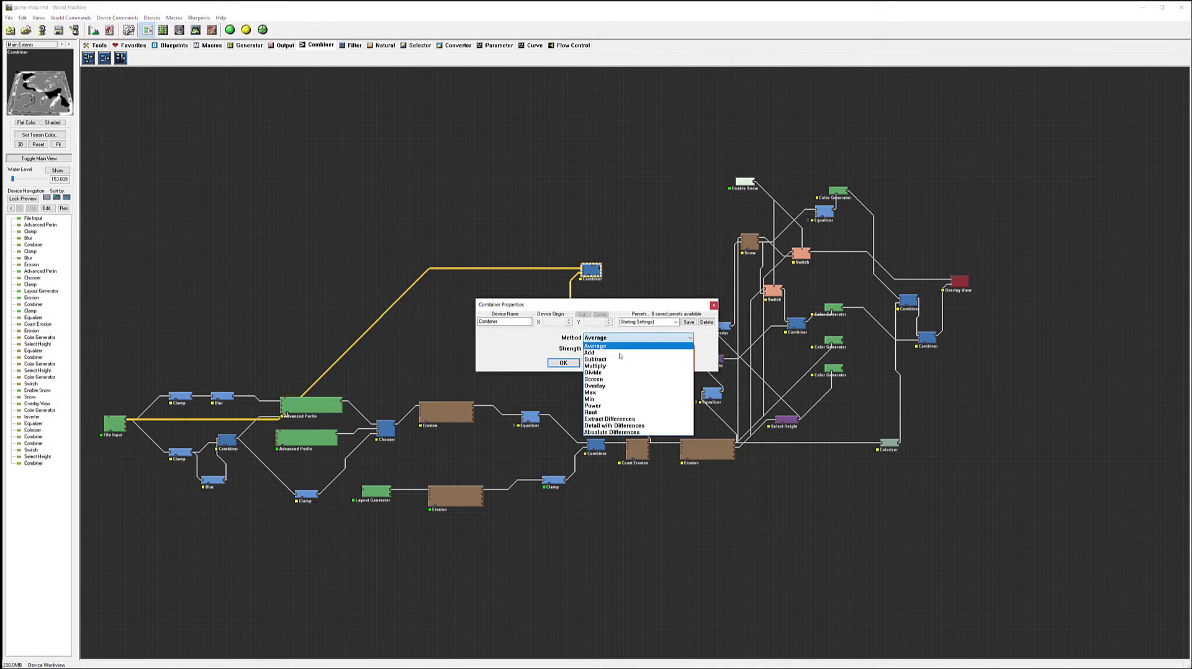
{"action": "left_click", "coordinate": [611, 399]}
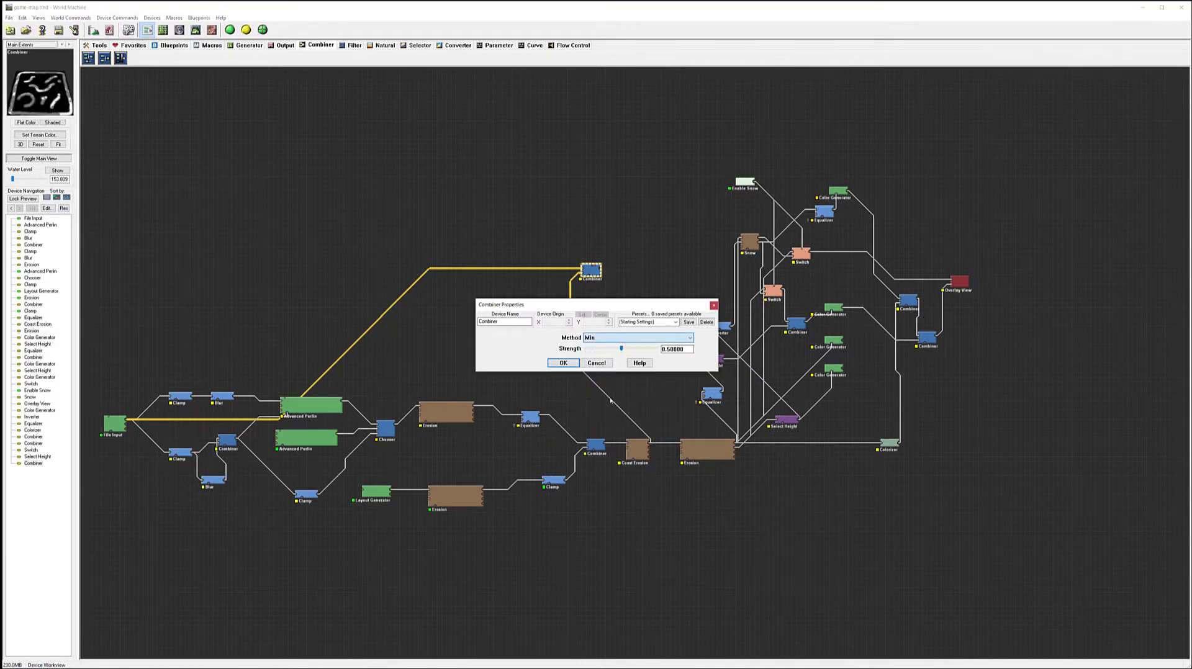
{"action": "left_click_drag", "start_coordinate": [621, 348], "coordinate": [694, 350]}
{"action": "left_click", "coordinate": [627, 338]}
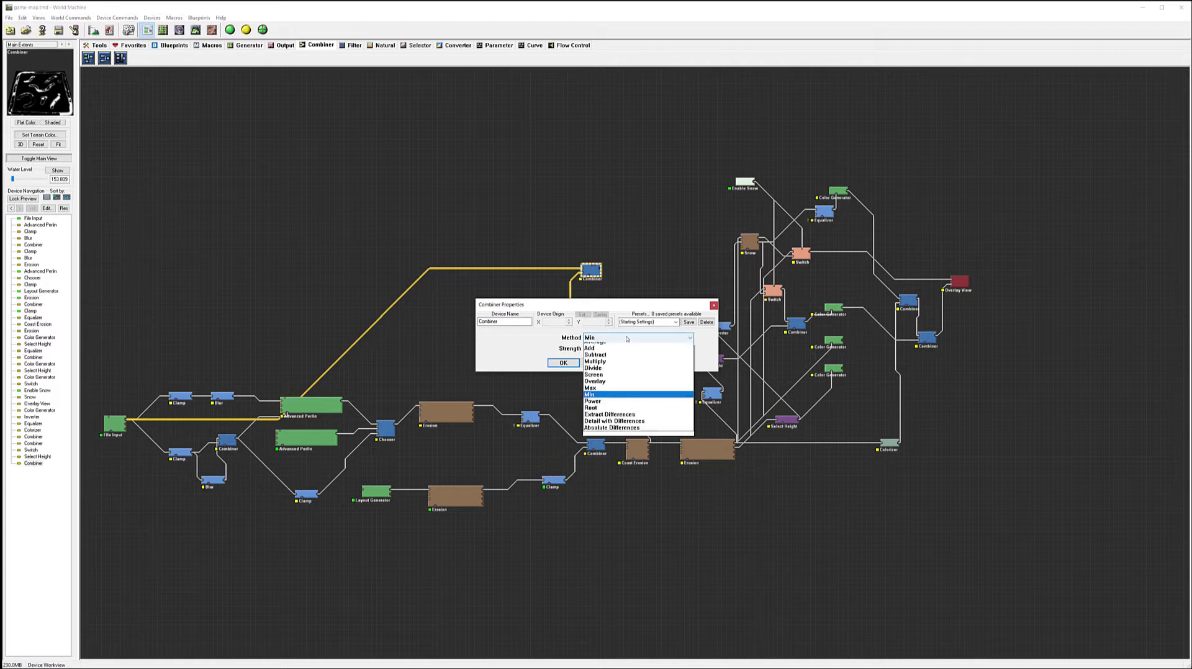
{"action": "left_click", "coordinate": [608, 393]}
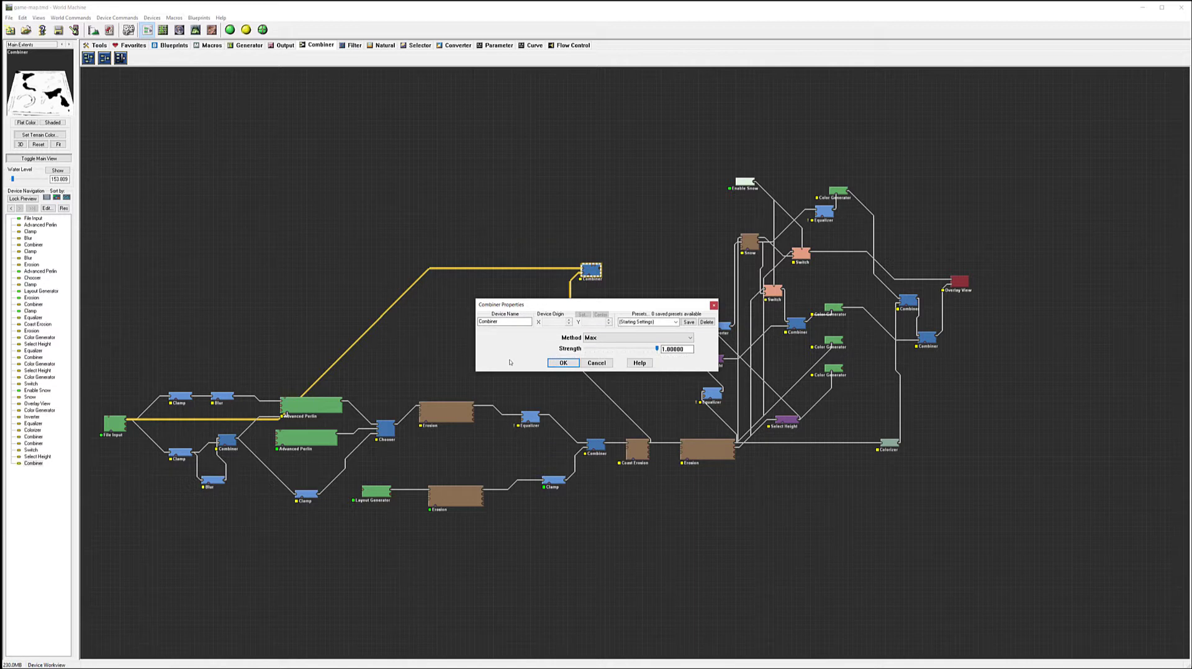
{"action": "left_click", "coordinate": [563, 362]}
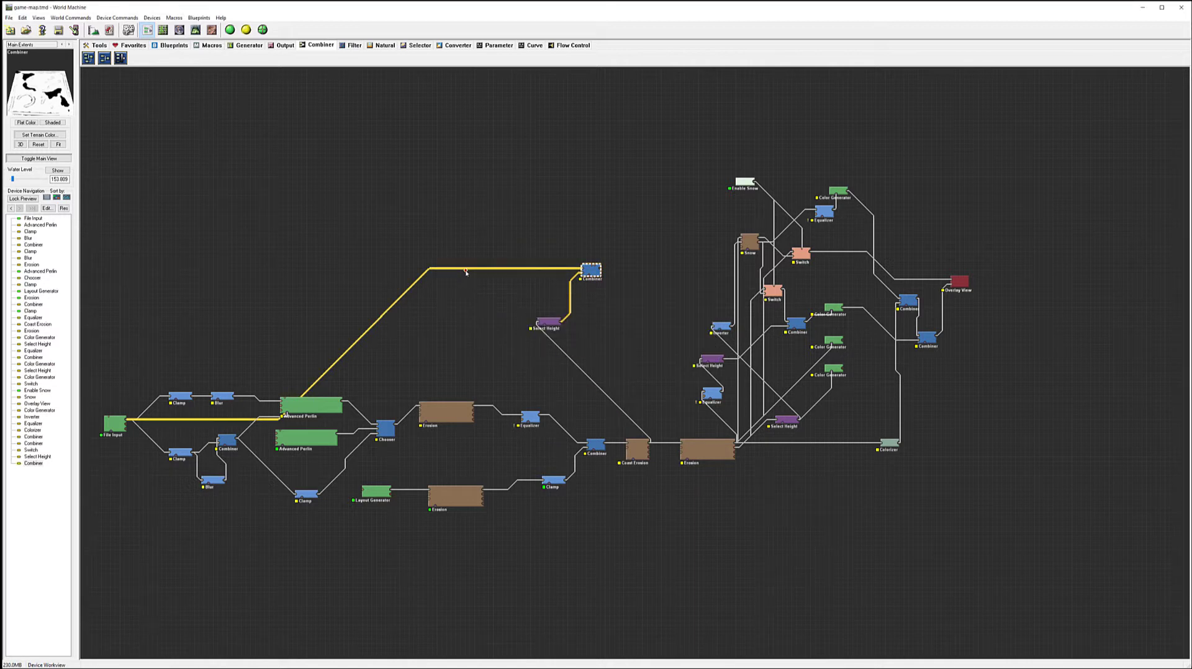
{"action": "left_click", "coordinate": [343, 47]}
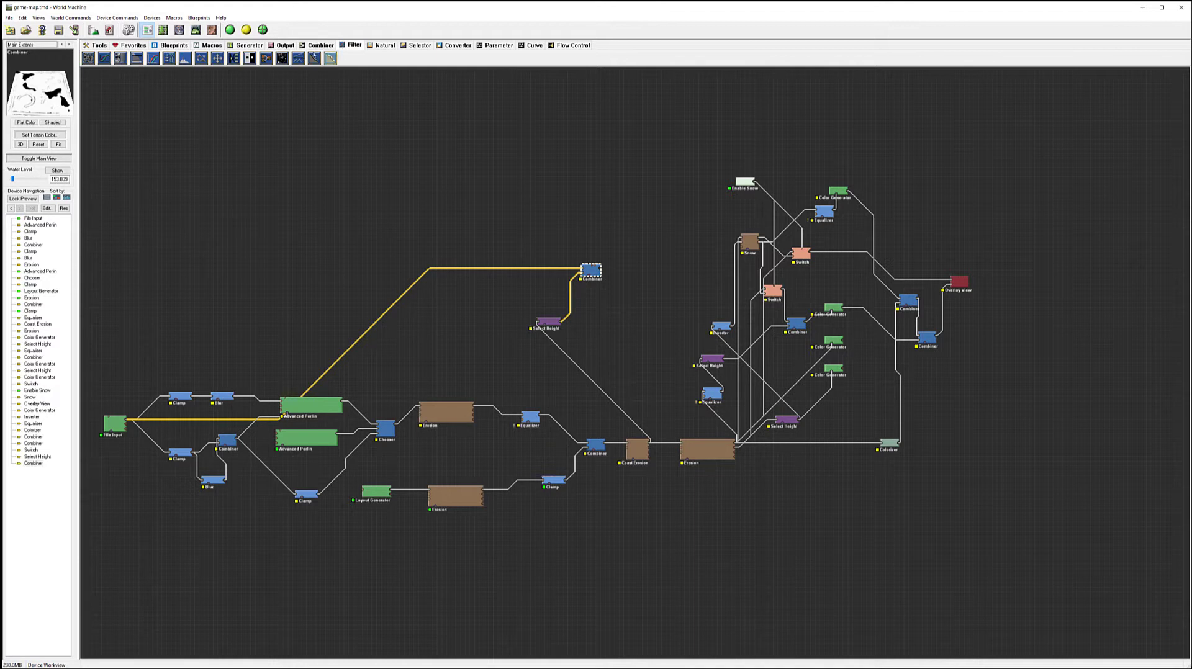
- Insert an Inverter before the Combiner and switch it to Min at about 0.78 strength
{"action": "left_click", "coordinate": [465, 266]}
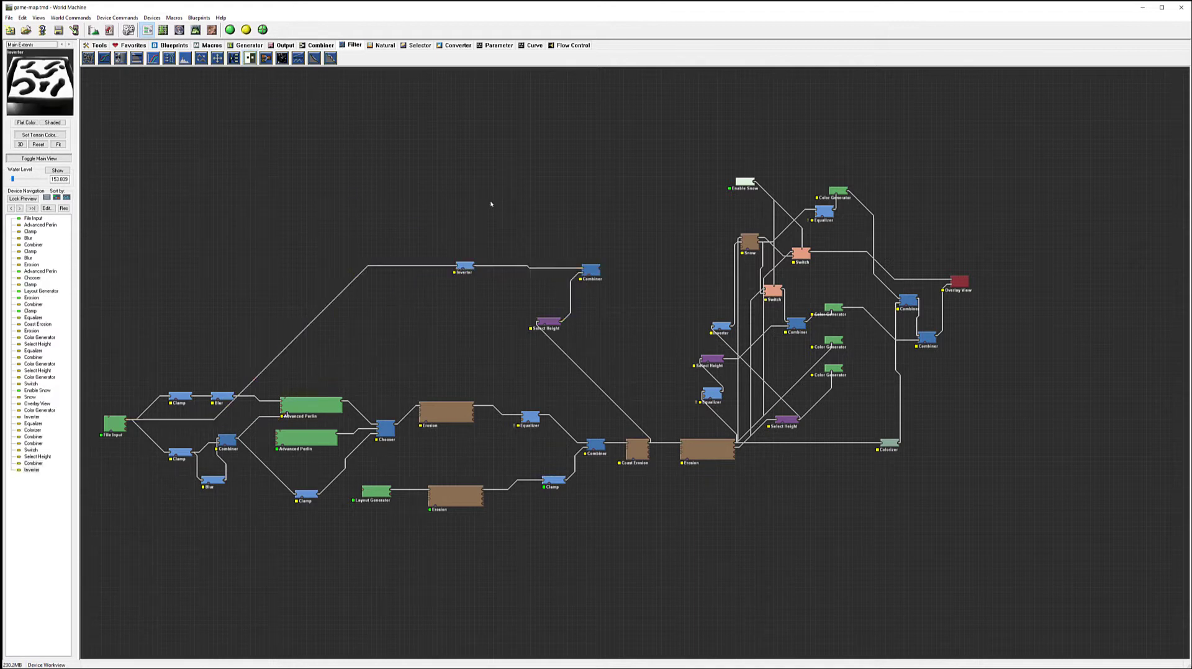
{"action": "left_click", "coordinate": [591, 270]}
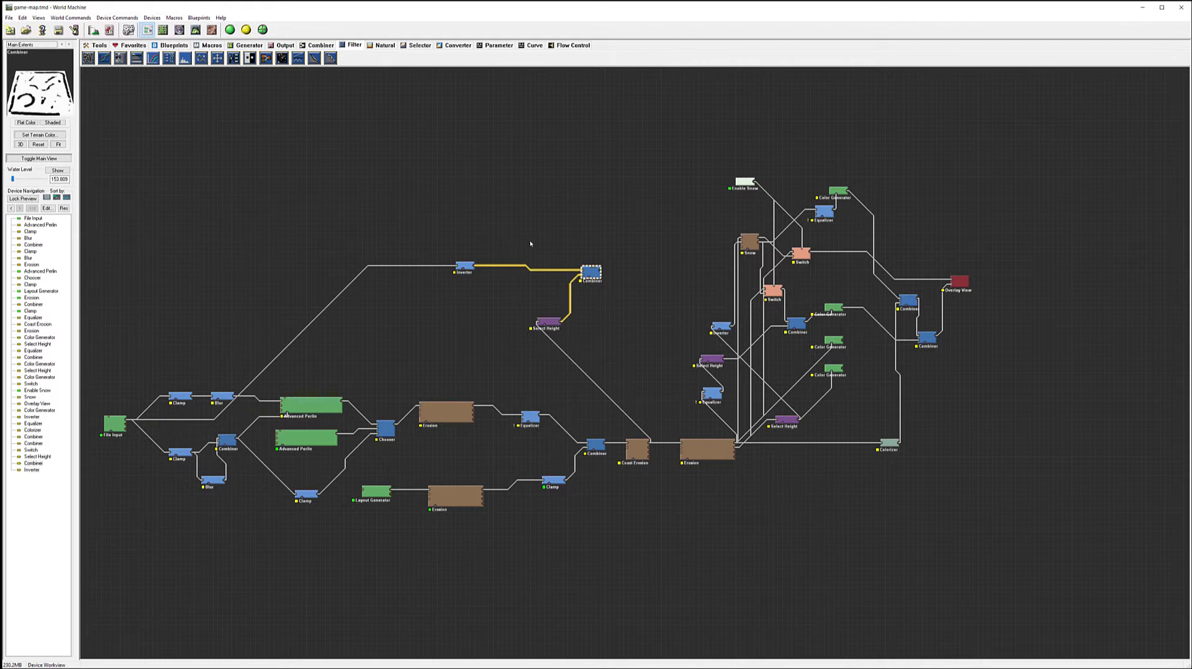
{"action": "double_click", "coordinate": [594, 274]}
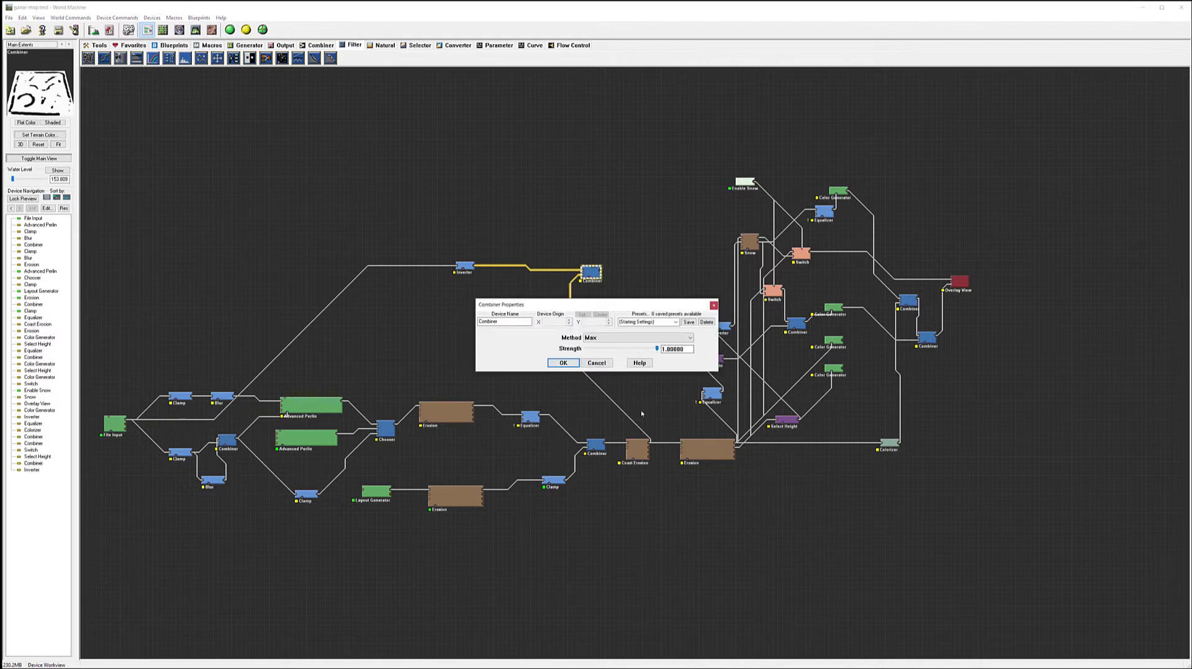
{"action": "left_click", "coordinate": [642, 338]}
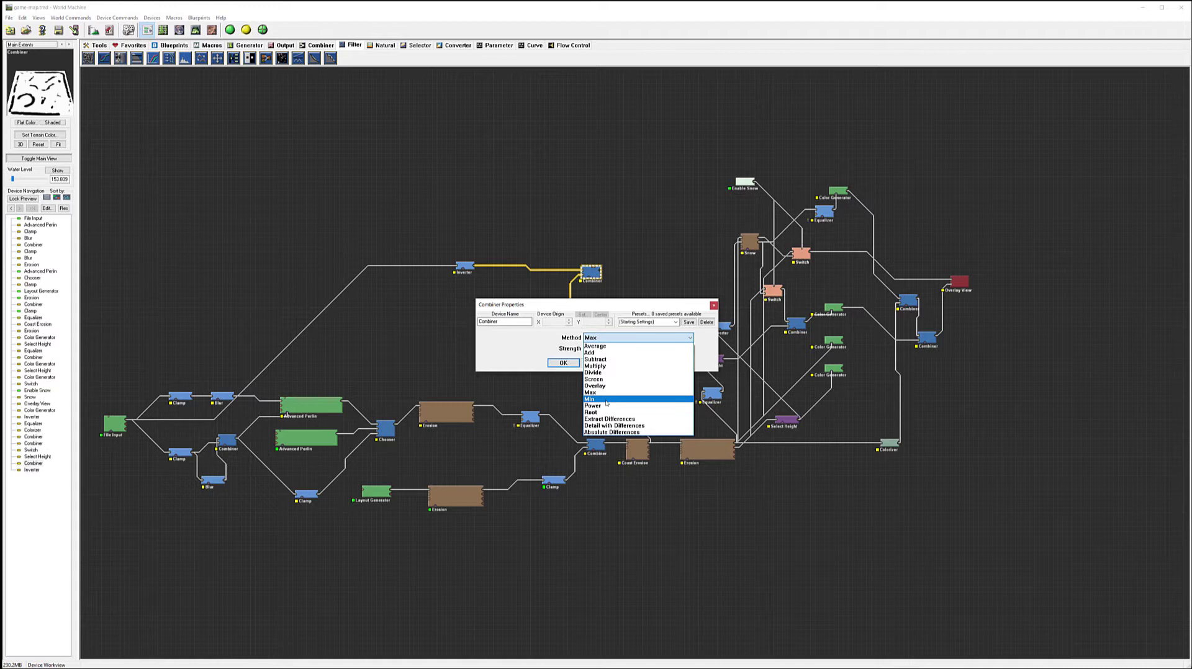
{"action": "left_click", "coordinate": [644, 351]}
{"action": "mouse_move", "coordinate": [656, 349]}
{"action": "left_mouse_down"}
{"action": "mouse_move", "coordinate": [565, 345]}
{"action": "mouse_move", "coordinate": [641, 354]}
{"action": "left_mouse_up"}
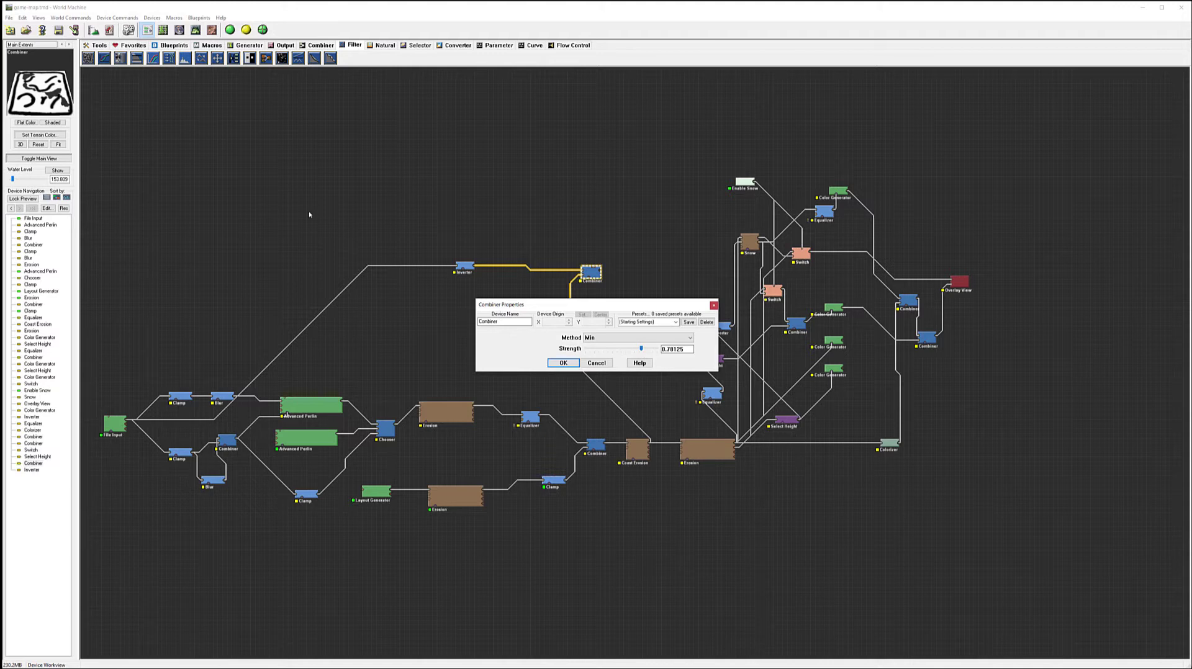
{"action": "left_click", "coordinate": [563, 362]}
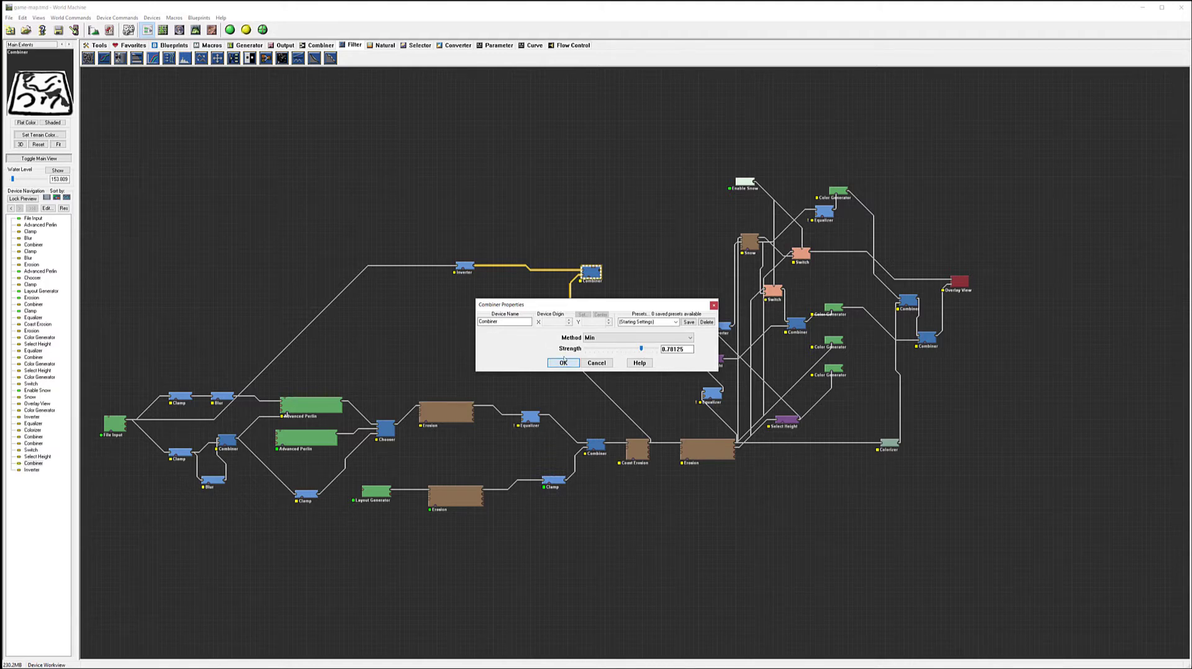
- Build the map and view the Combiner output as 3D terrain
{"action": "left_click", "coordinate": [195, 30]}
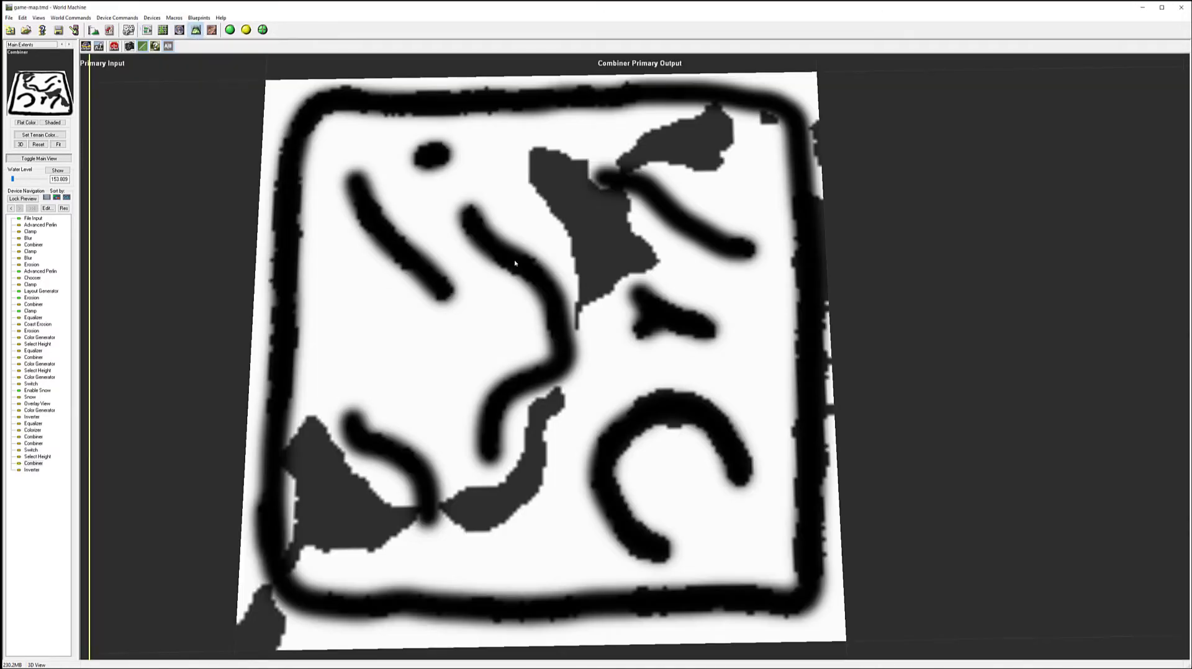
{"action": "left_click_drag", "start_coordinate": [515, 263], "coordinate": [533, 304]}
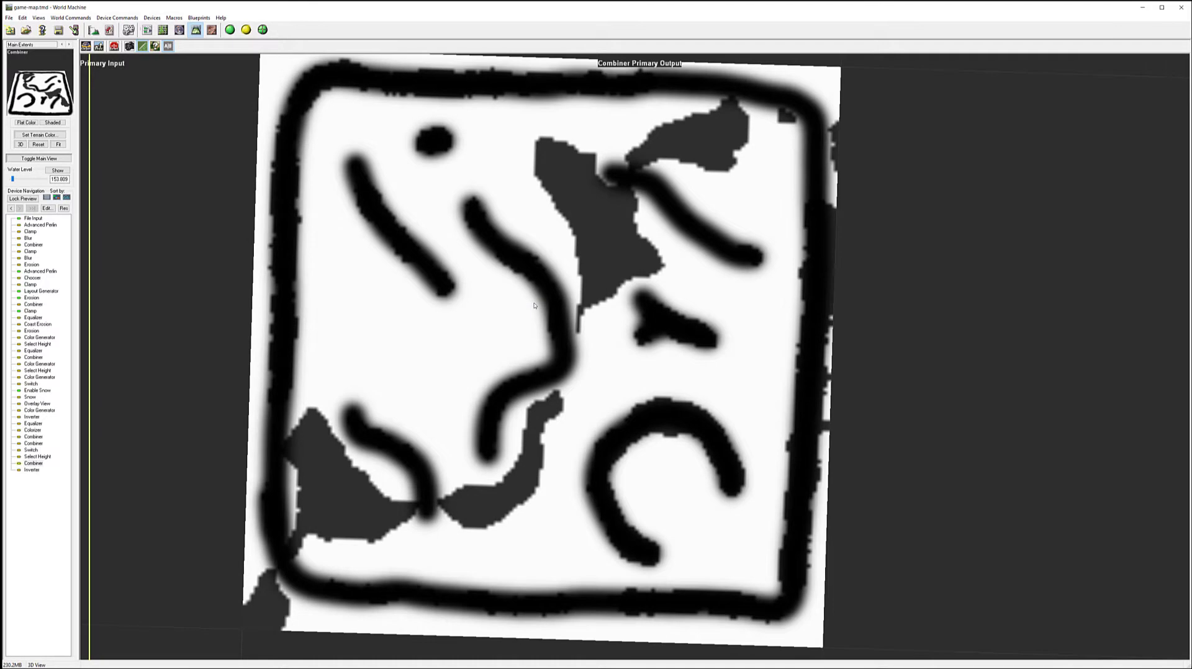
{"action": "left_click", "coordinate": [246, 30]}
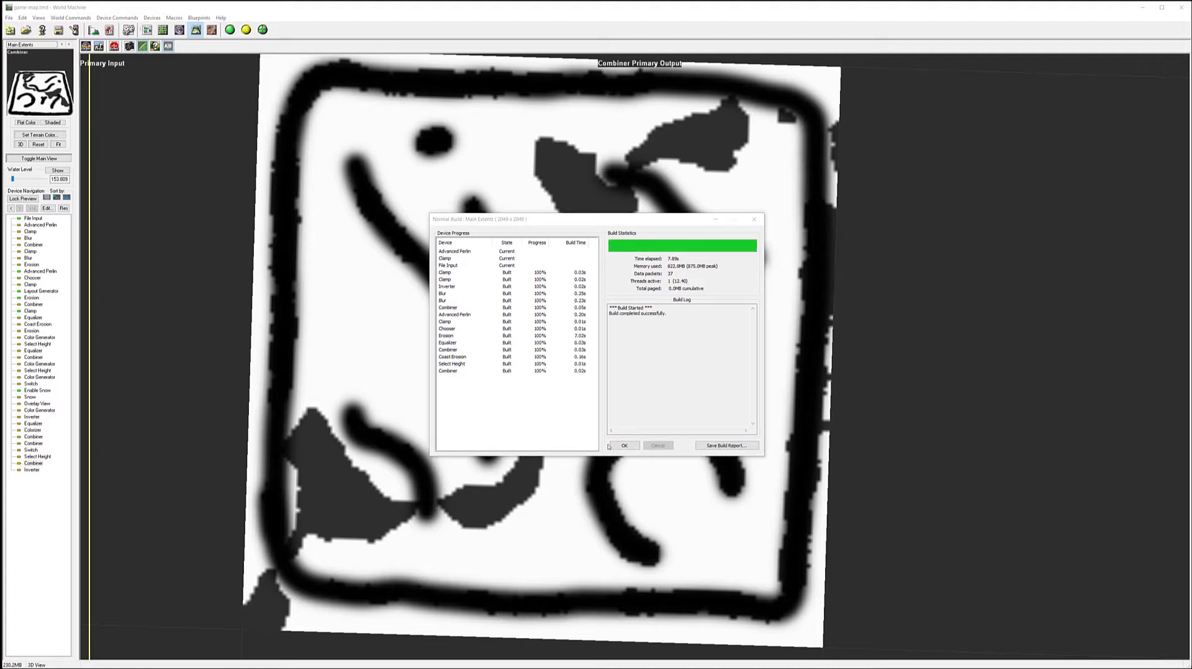
{"action": "left_click", "coordinate": [618, 446]}
- Raise the Combiner strength back to 1.00000 and apply it
{"action": "double_click", "coordinate": [33, 463]}
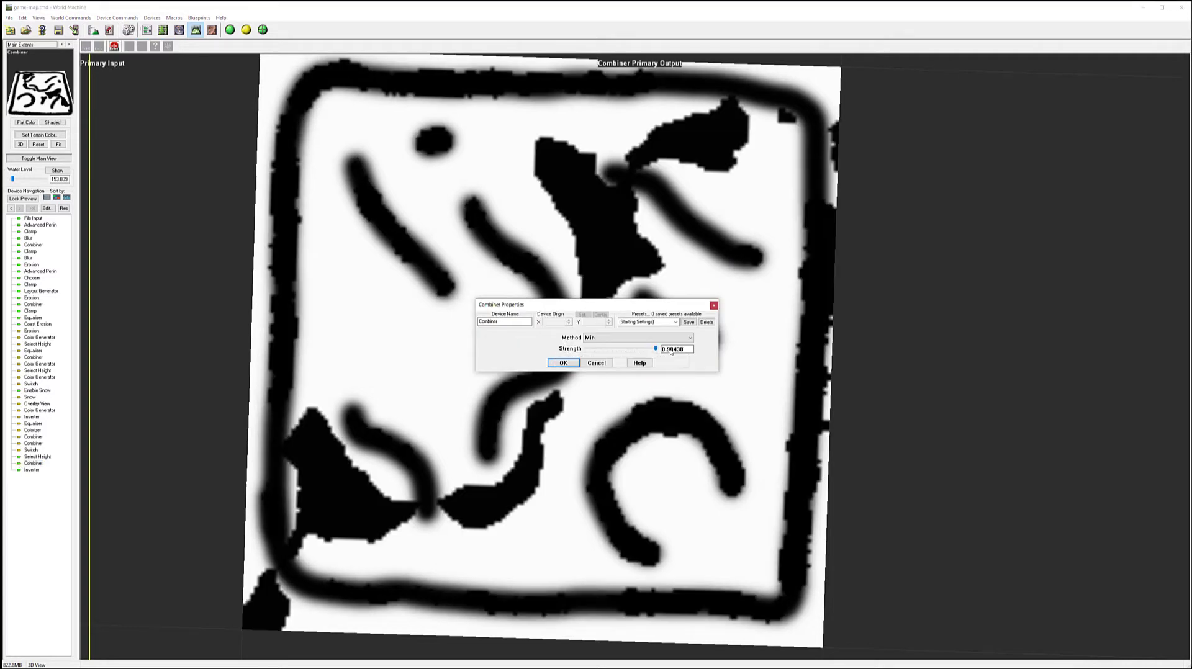
{"action": "left_click_drag", "start_coordinate": [675, 307], "coordinate": [994, 243]}
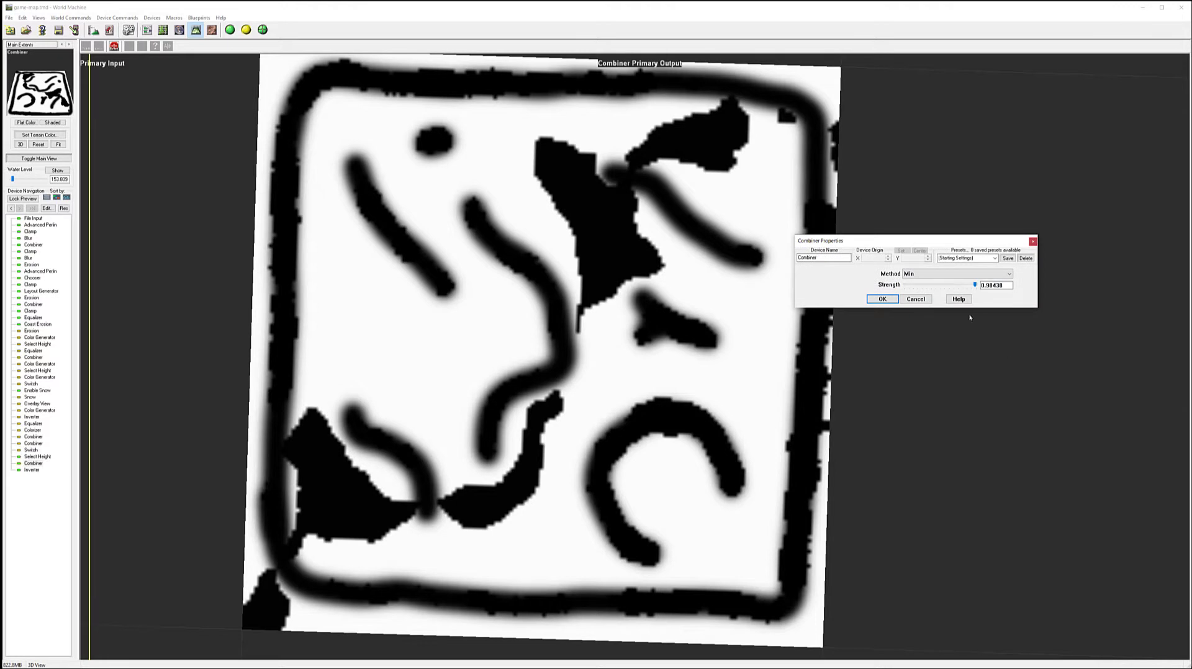
{"action": "left_click_drag", "start_coordinate": [975, 284], "coordinate": [1010, 283]}
{"action": "left_click", "coordinate": [882, 299]}
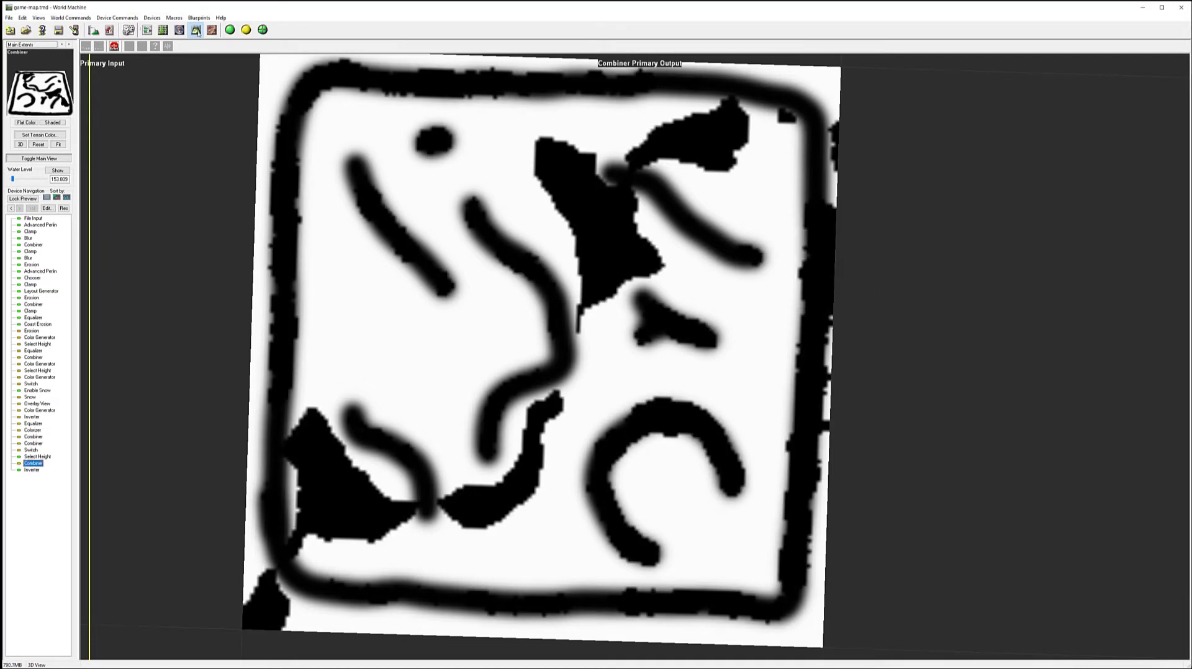
- Place a Color Generator right of the graph with the Combiner output as its Mask Input
{"action": "left_click", "coordinate": [147, 30]}
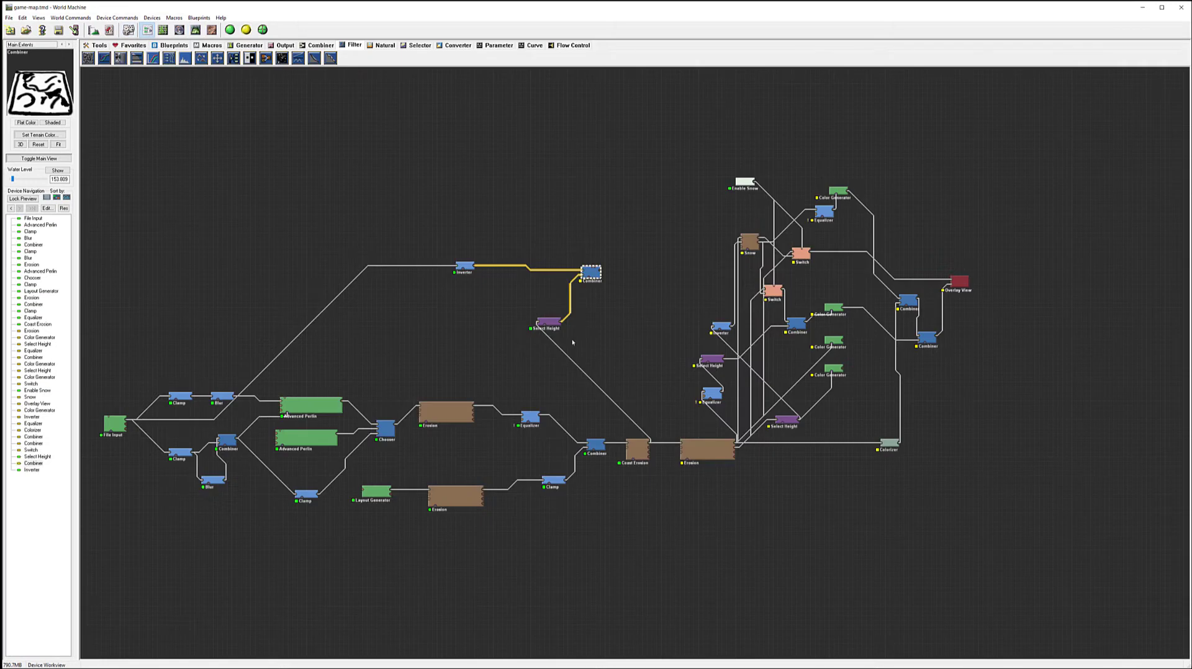
{"action": "left_click_drag", "start_coordinate": [589, 264], "coordinate": [588, 279]}
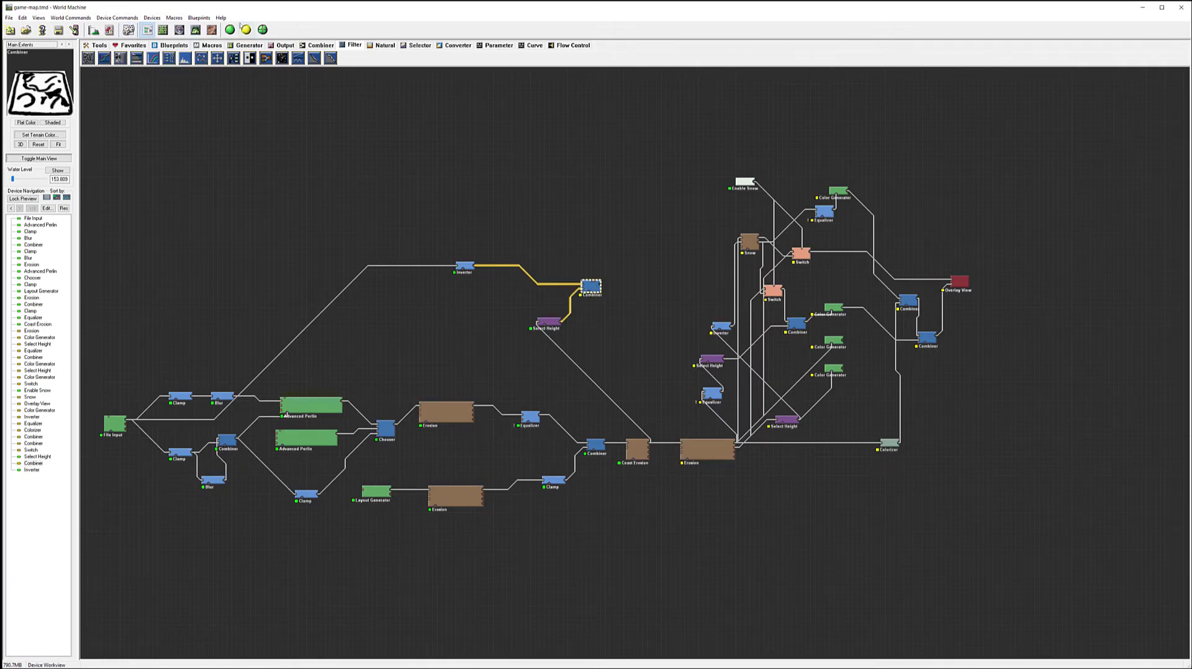
{"action": "left_click", "coordinate": [248, 45]}
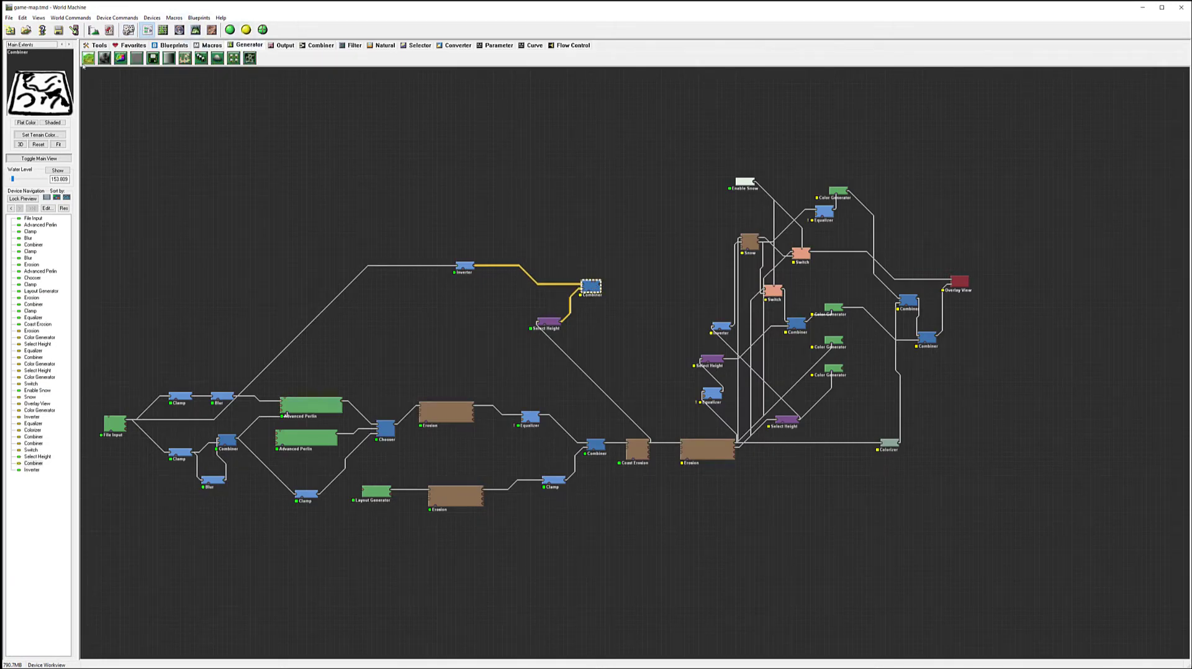
{"action": "left_click", "coordinate": [121, 58]}
{"action": "left_click", "coordinate": [917, 237]}
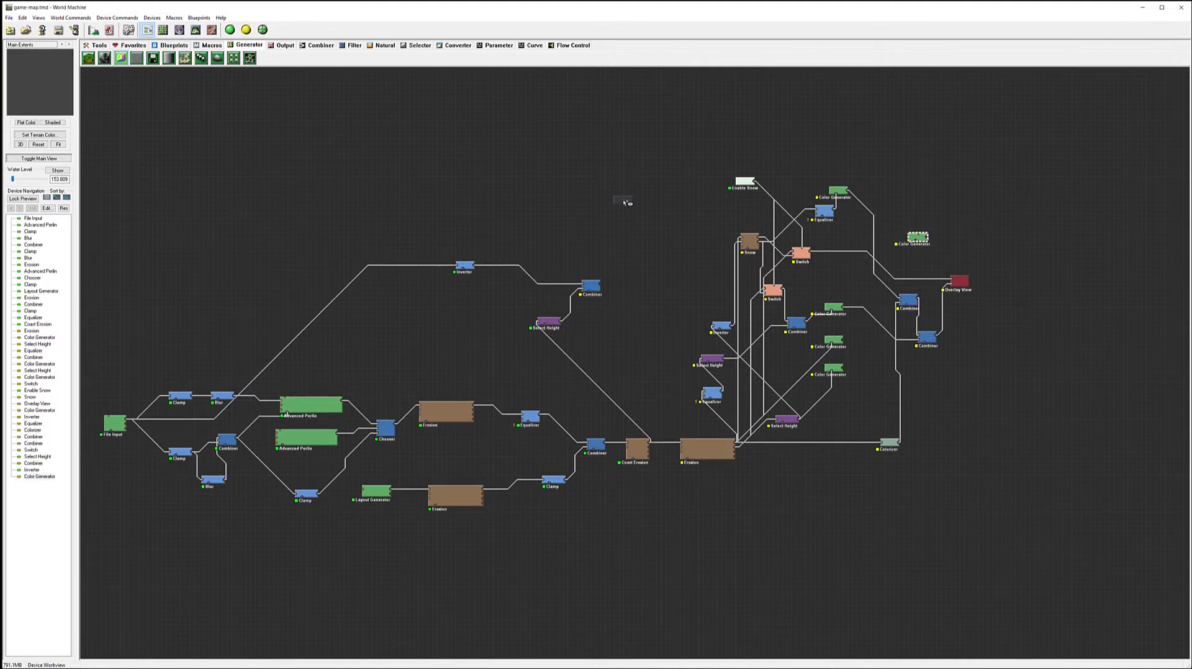
{"action": "left_click", "coordinate": [624, 211]}
{"action": "left_click_drag", "start_coordinate": [600, 284], "coordinate": [919, 243]}
- Set the Color Generator's color to orange
{"action": "double_click", "coordinate": [918, 238]}
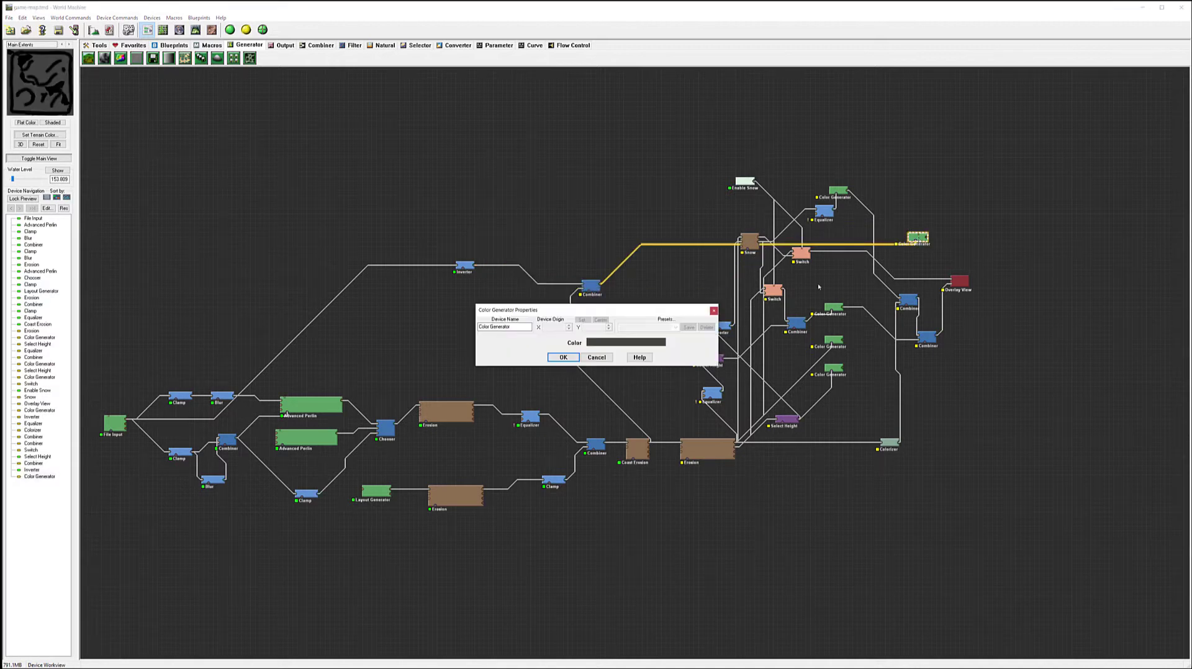
{"action": "left_click", "coordinate": [624, 342]}
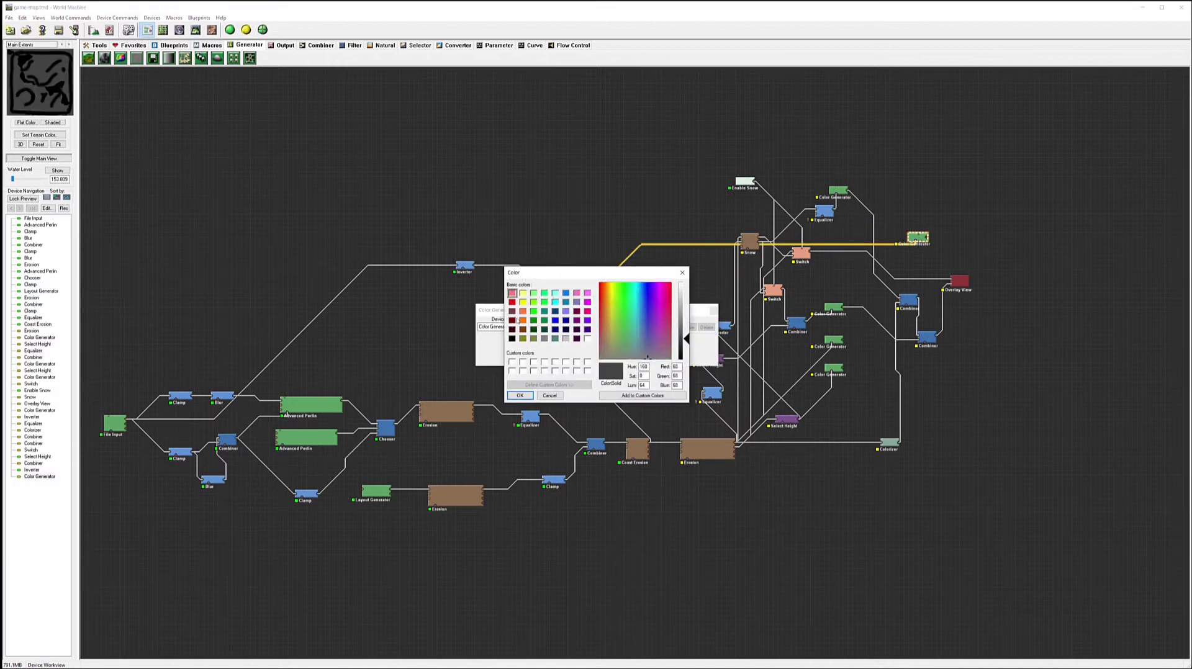
{"action": "left_click", "coordinate": [523, 311]}
{"action": "left_click", "coordinate": [521, 395]}
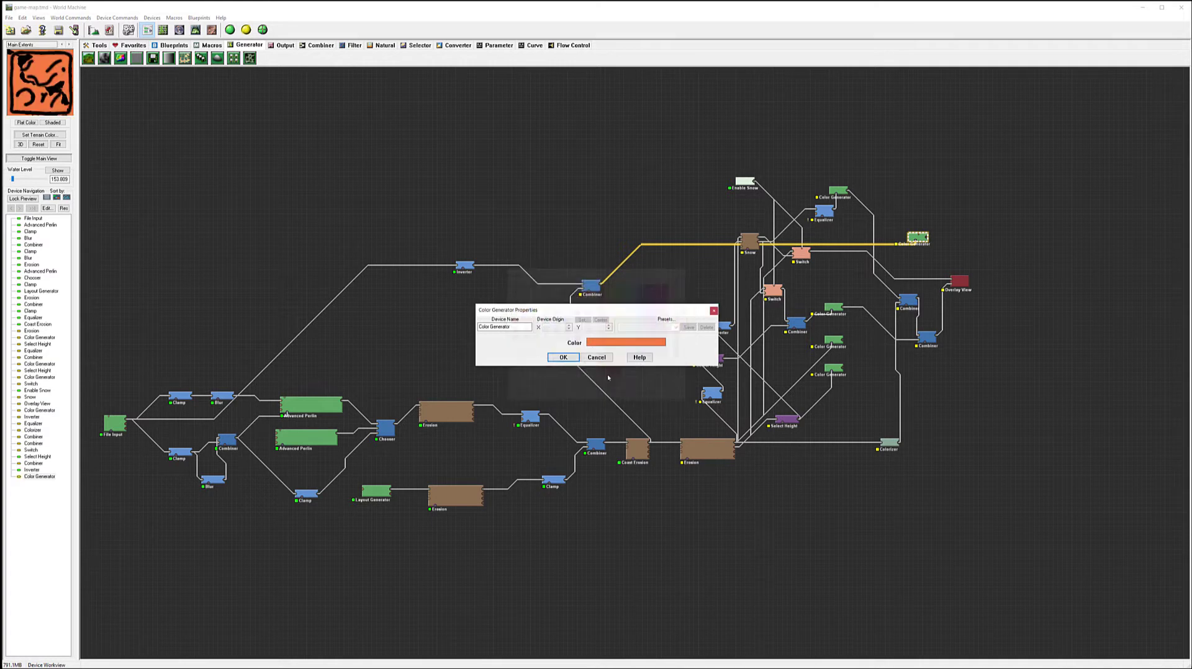
{"action": "left_click", "coordinate": [563, 358]}
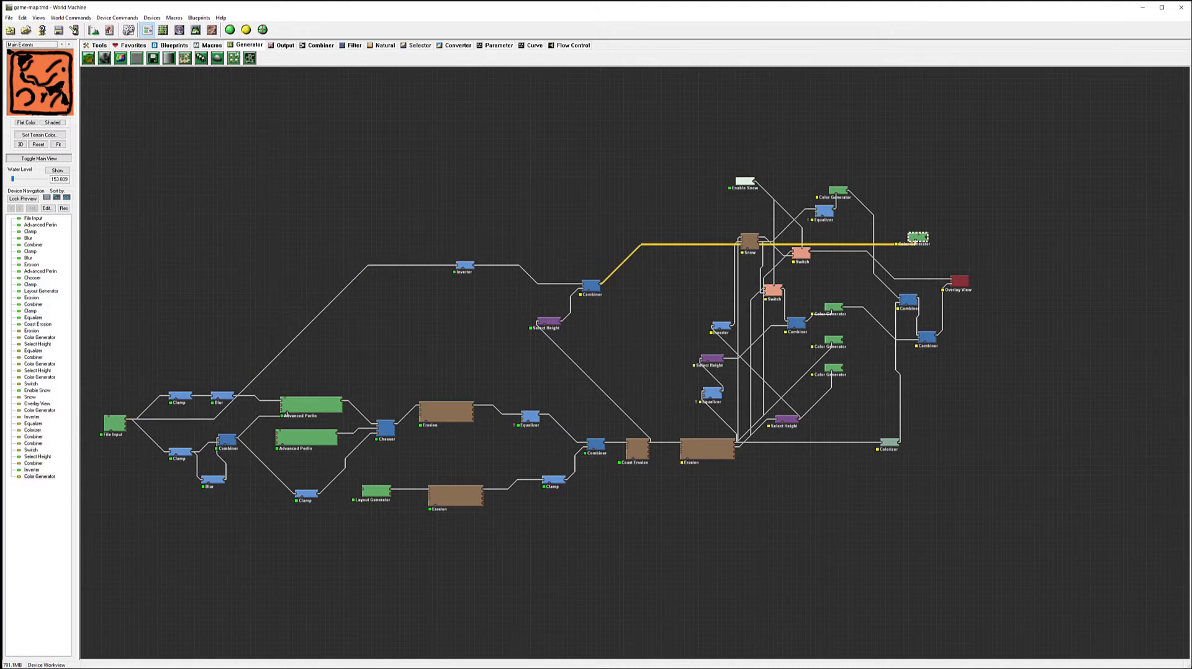
- Insert an Inverter on the Color Generator's mask wire
{"action": "left_click", "coordinate": [343, 46]}
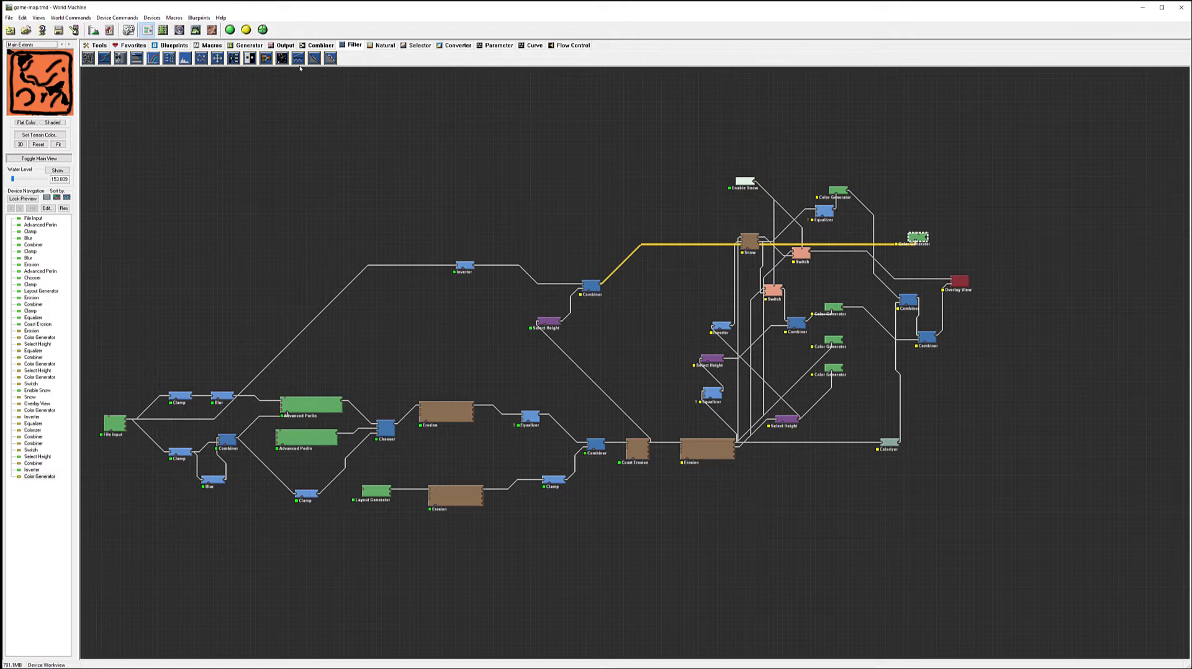
{"action": "left_click", "coordinate": [671, 247]}
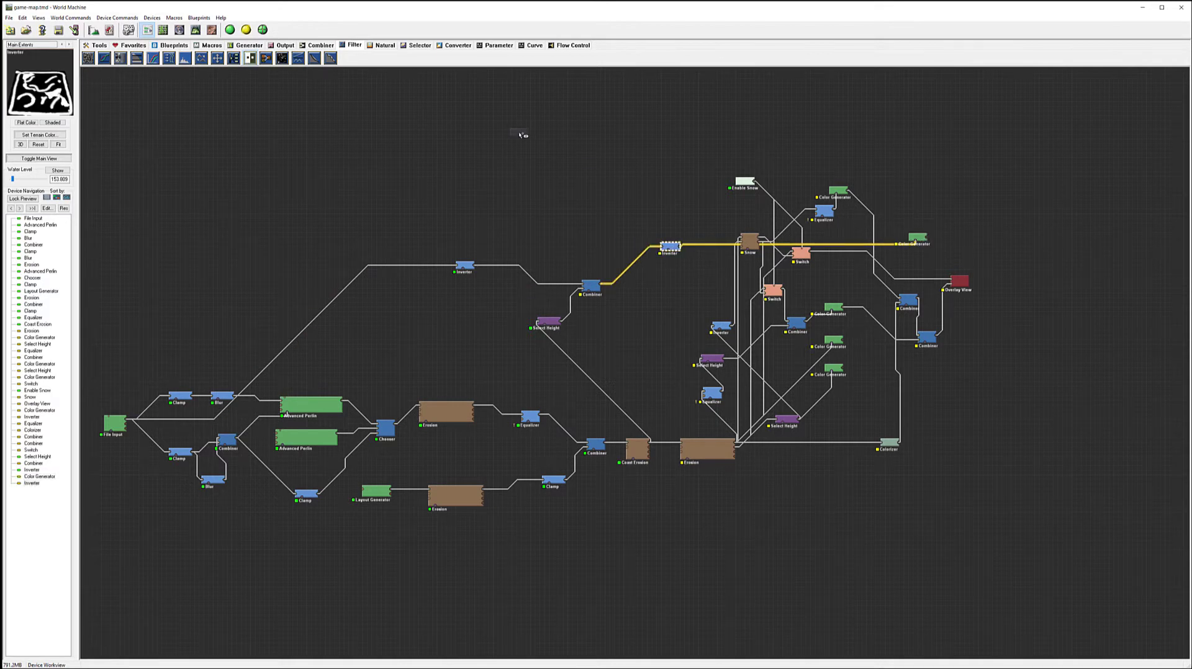
{"action": "left_click", "coordinate": [917, 238]}
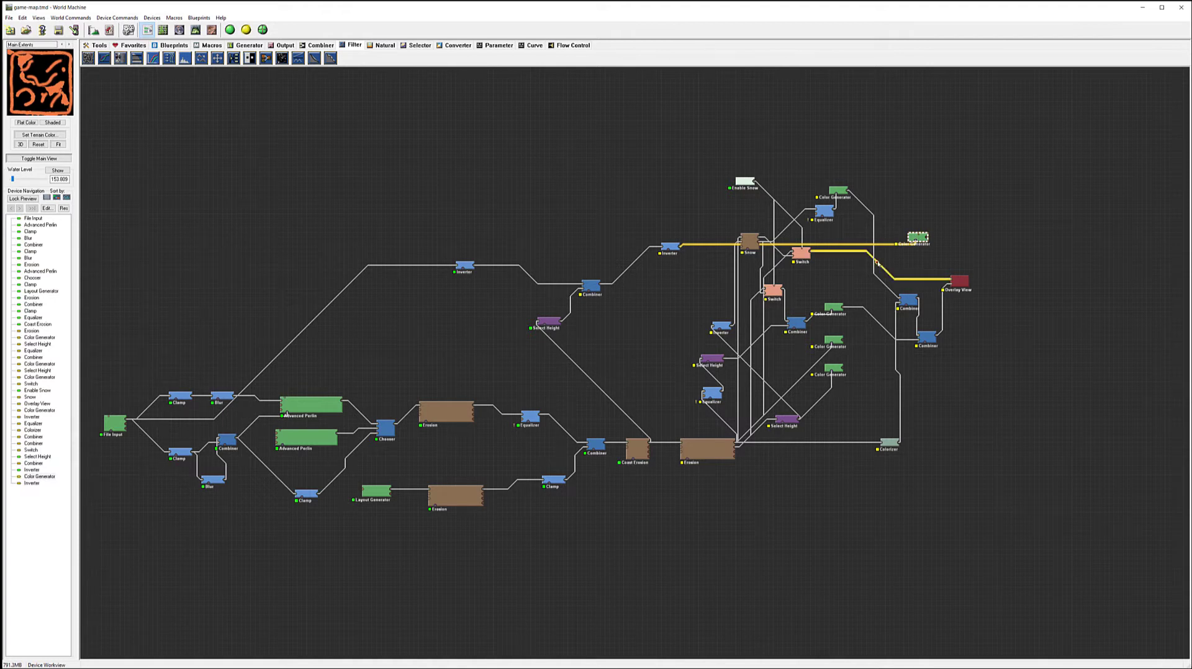
- Reapply the orange color to the Color Generator
{"action": "double_click", "coordinate": [918, 237]}
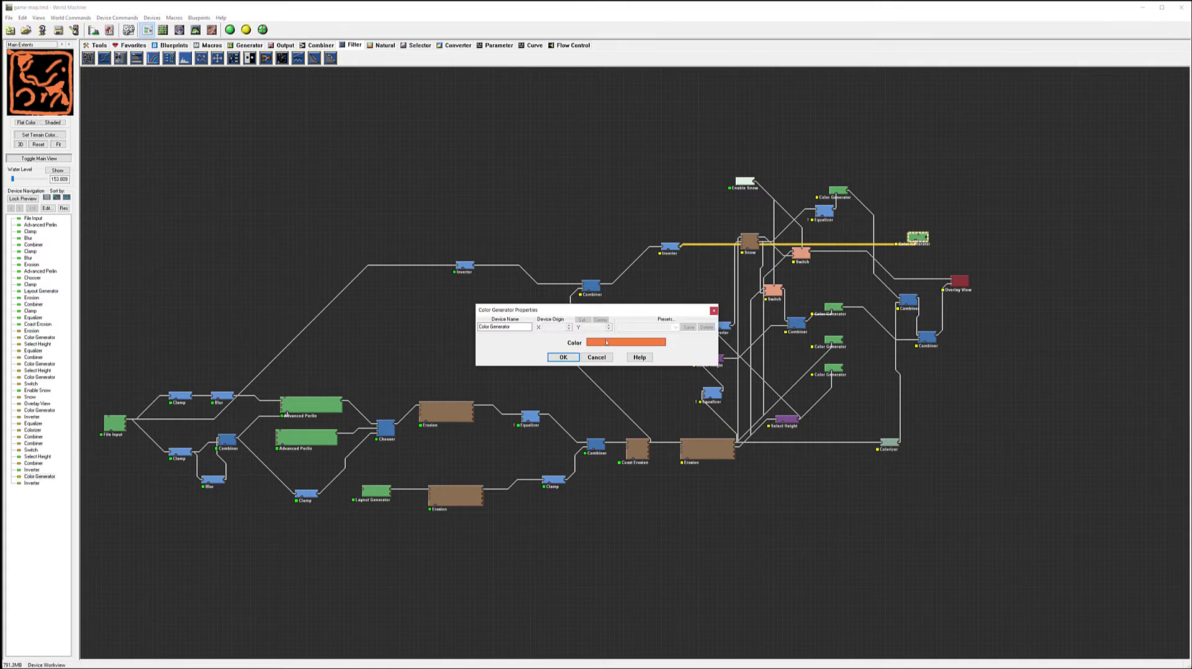
{"action": "left_click", "coordinate": [607, 342]}
{"action": "left_click", "coordinate": [523, 320]}
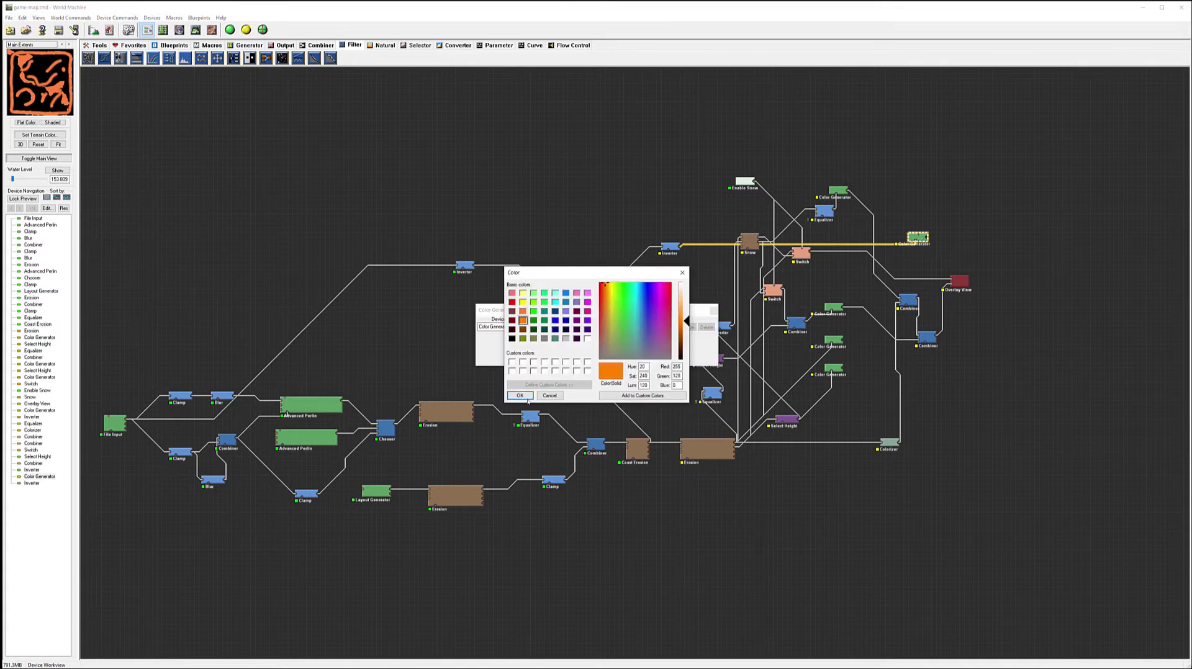
{"action": "left_click", "coordinate": [526, 397]}
{"action": "left_click", "coordinate": [563, 358]}
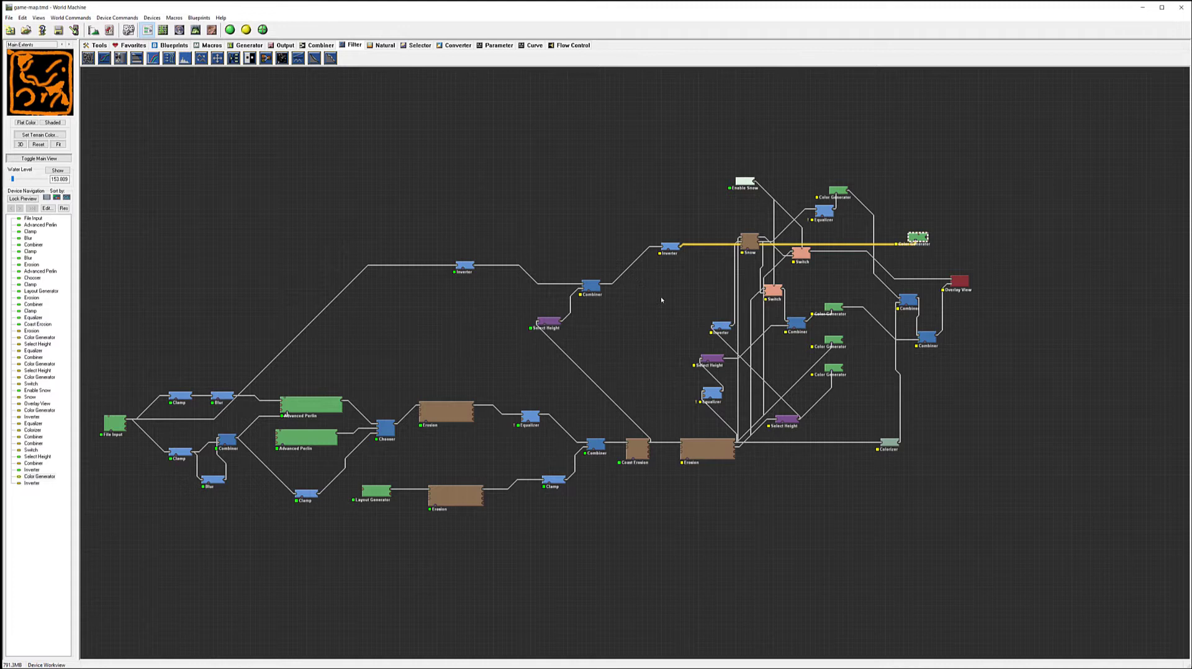
- Tidy the Color Generator and Inverter positions and preview the orange inverted mask
{"action": "mouse_move", "coordinate": [918, 236]}
{"action": "left_mouse_down"}
{"action": "mouse_move", "coordinate": [950, 195]}
{"action": "mouse_move", "coordinate": [900, 125]}
{"action": "mouse_move", "coordinate": [661, 158]}
{"action": "mouse_move", "coordinate": [735, 133]}
{"action": "mouse_move", "coordinate": [963, 244]}
{"action": "mouse_move", "coordinate": [941, 234]}
{"action": "left_mouse_up"}
{"action": "left_click_drag", "start_coordinate": [670, 247], "coordinate": [646, 284]}
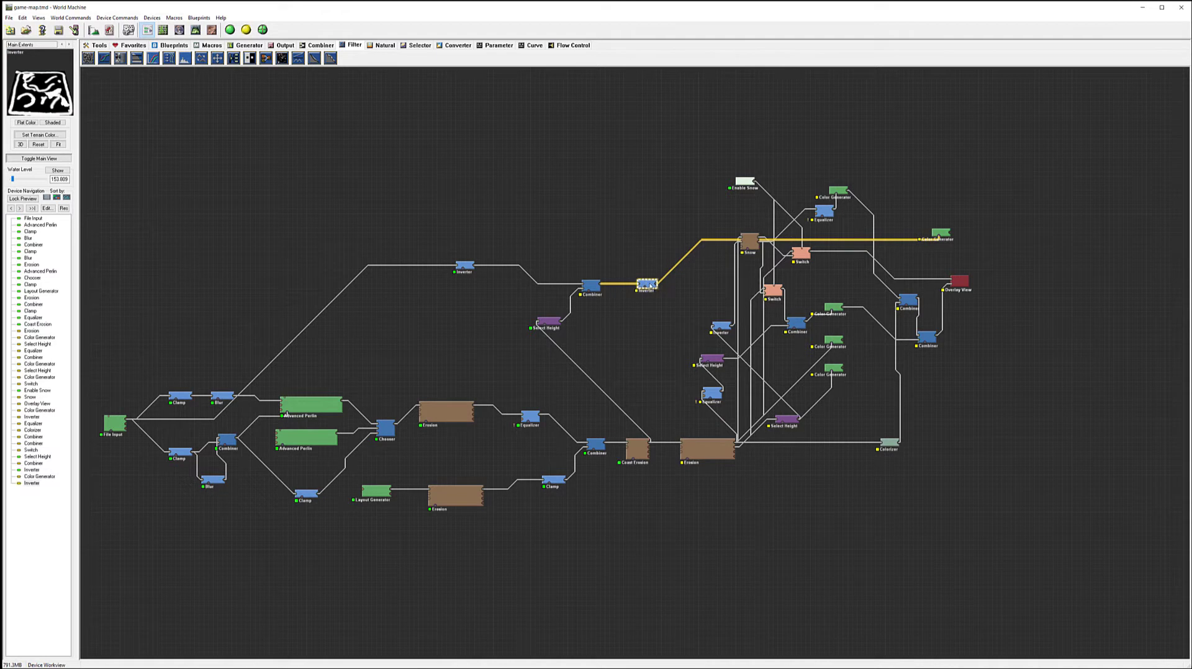
{"action": "left_click", "coordinate": [941, 233]}
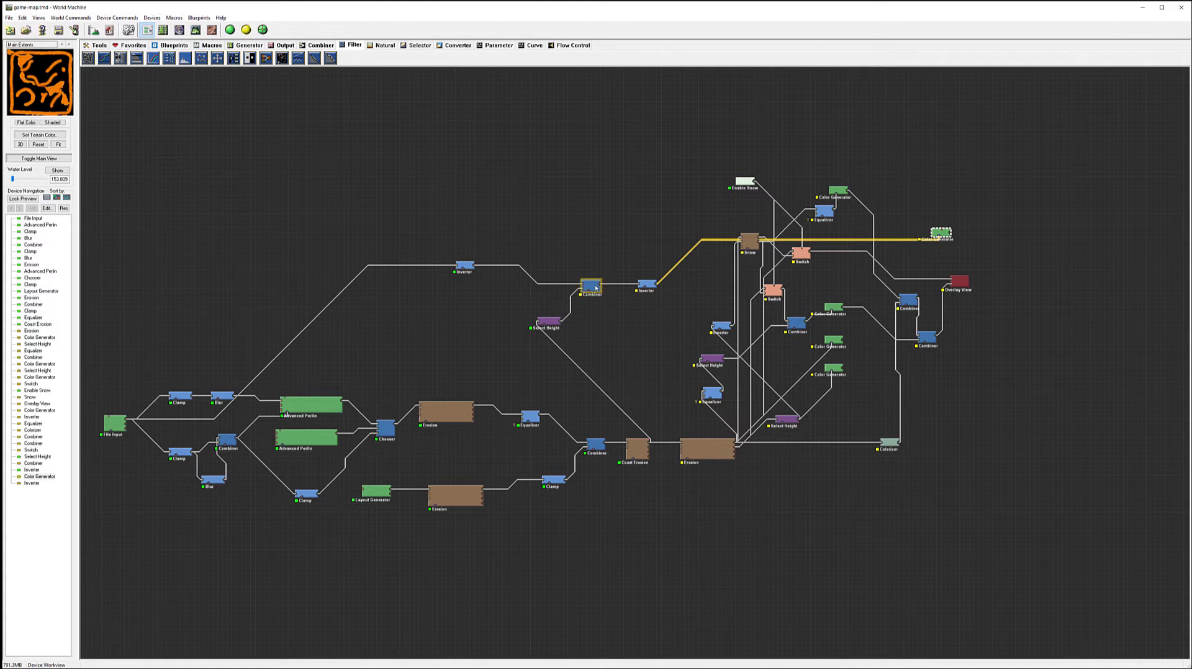
- Lock the preview on the top-right Color Generator output
{"action": "double_click", "coordinate": [547, 321]}
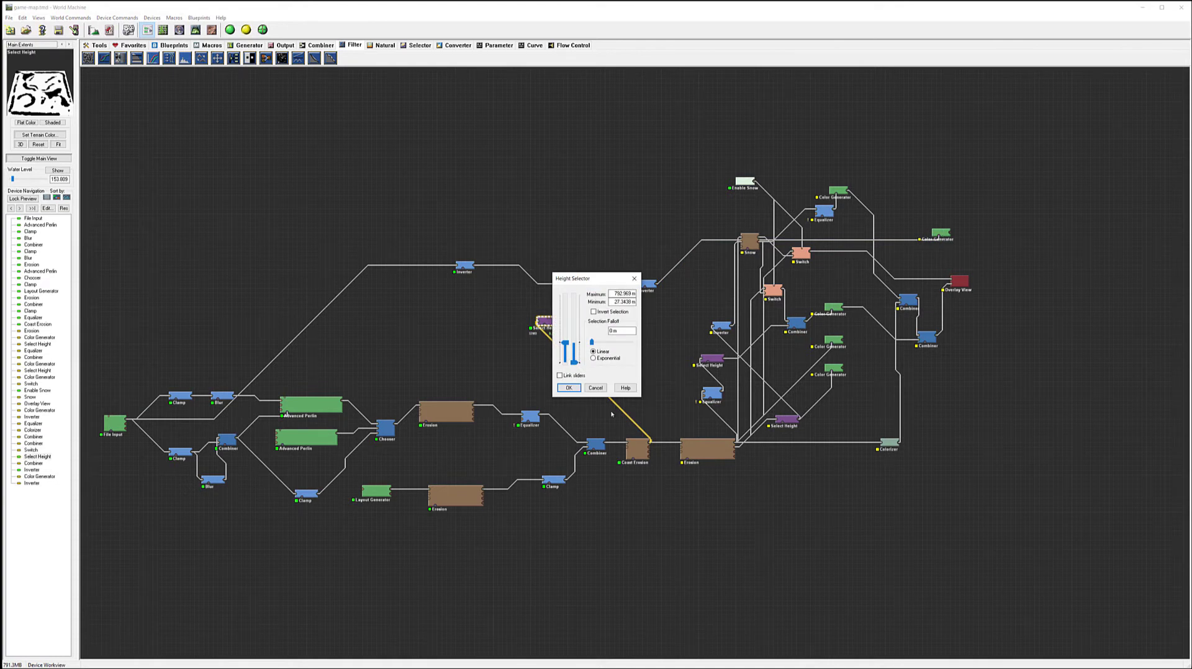
{"action": "left_click", "coordinate": [595, 388]}
{"action": "left_click", "coordinate": [941, 236]}
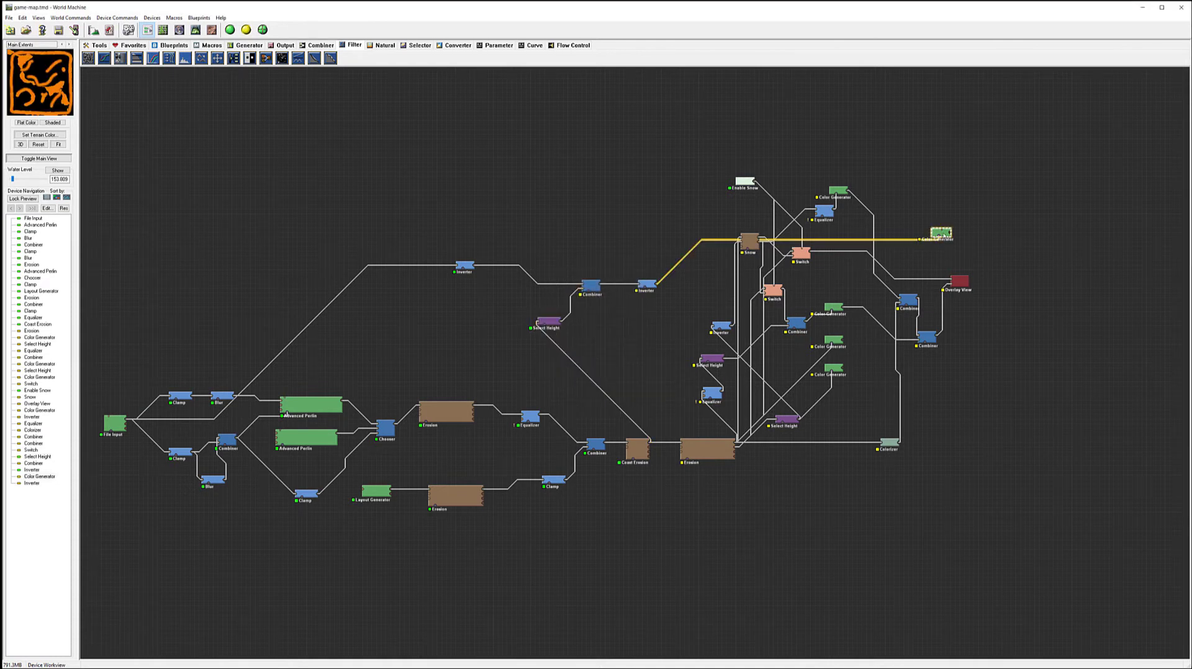
{"action": "right_click", "coordinate": [941, 236]}
{"action": "left_click", "coordinate": [984, 246]}
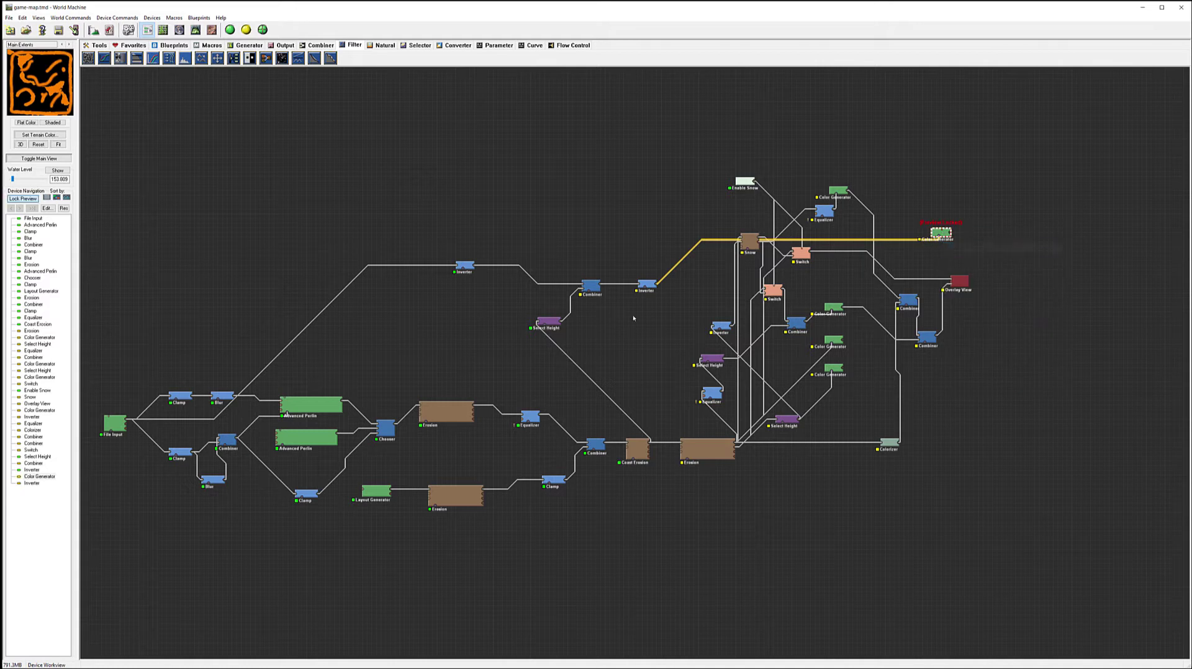
- Try different Select Height limits, typing 1 and 0.2 into the minimum field
{"action": "double_click", "coordinate": [544, 323]}
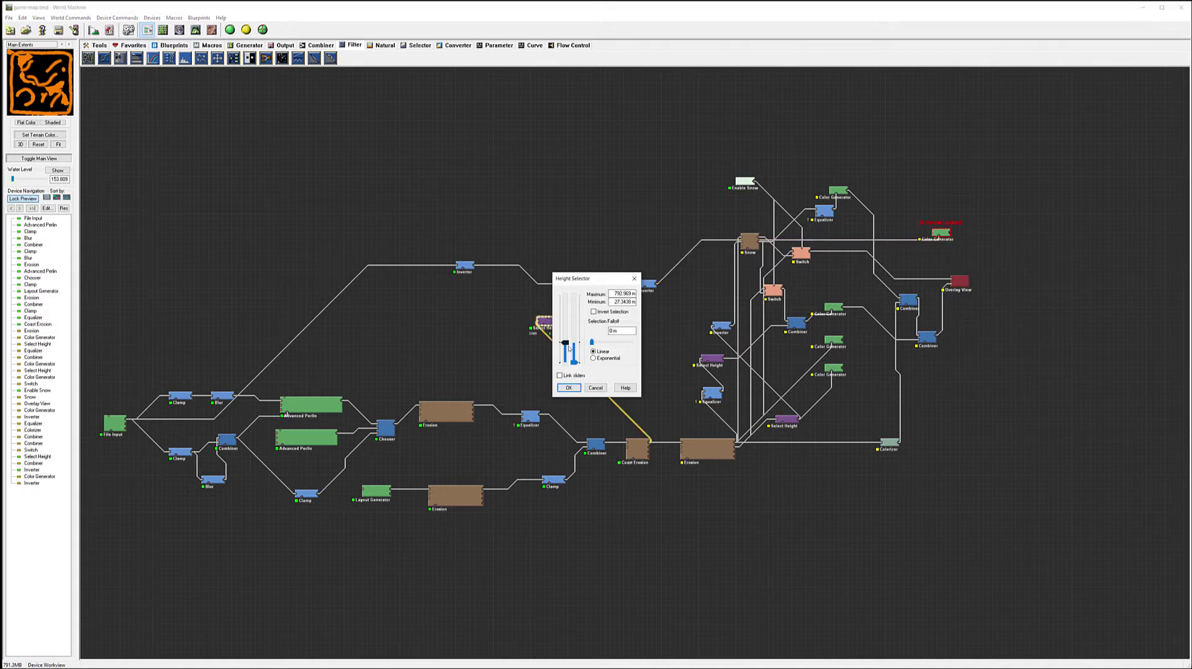
{"action": "left_click_drag", "start_coordinate": [575, 355], "coordinate": [575, 370]}
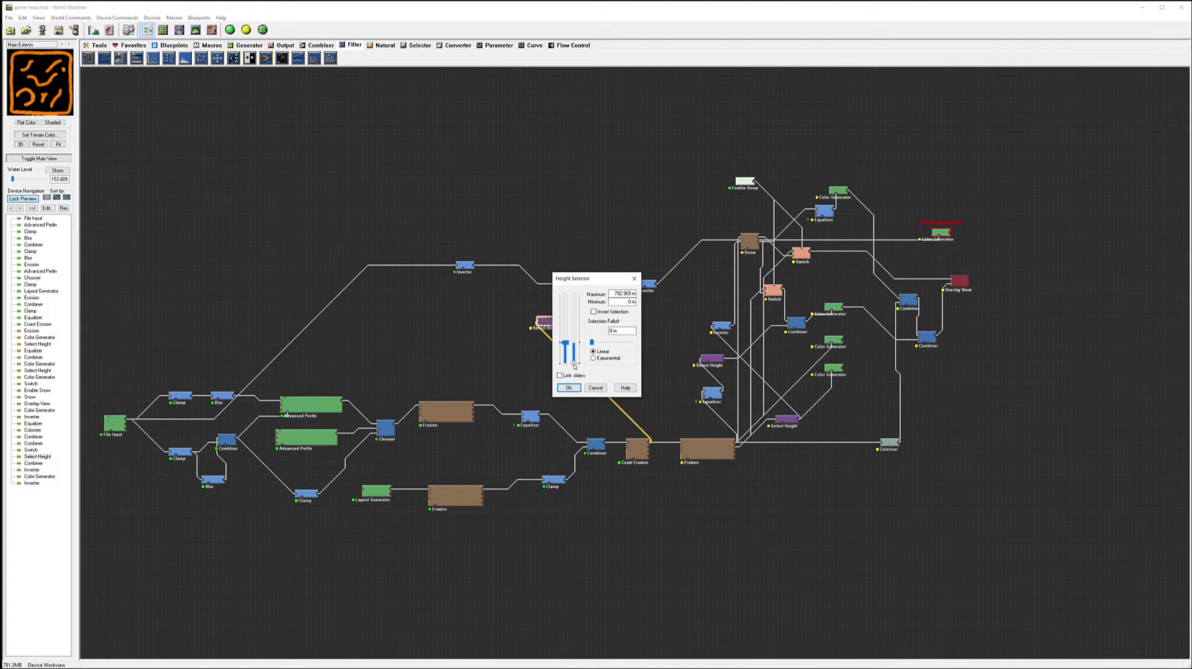
{"action": "left_click", "coordinate": [575, 367]}
{"action": "left_click", "coordinate": [565, 348]}
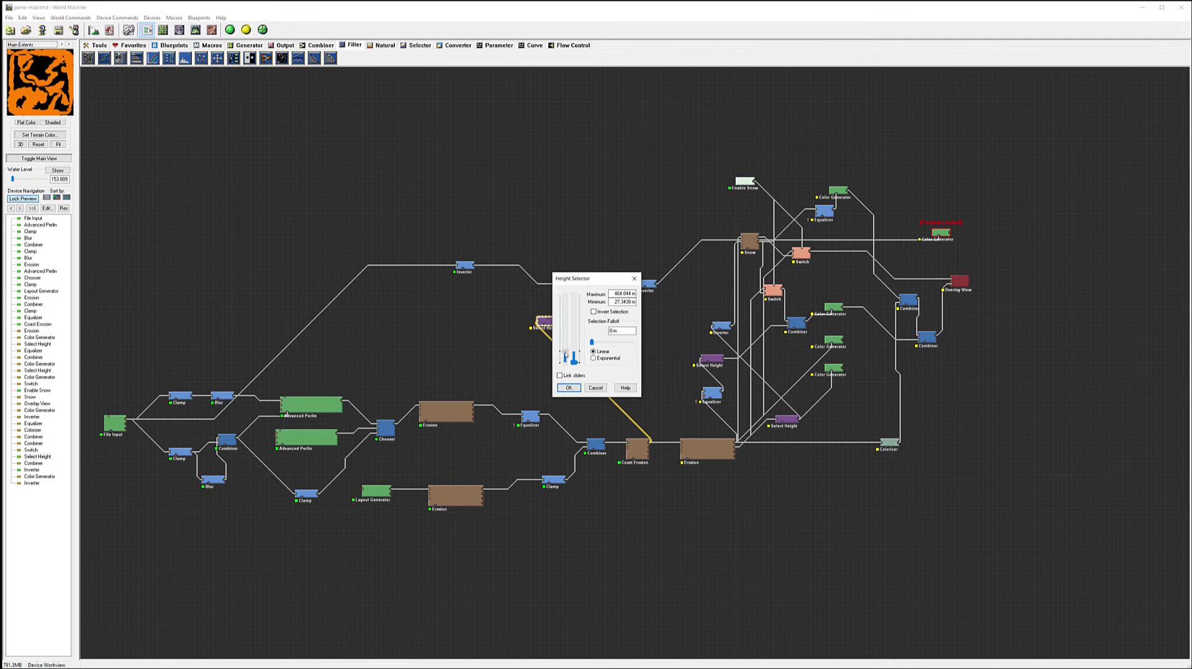
{"action": "left_click_drag", "start_coordinate": [565, 358], "coordinate": [565, 346]}
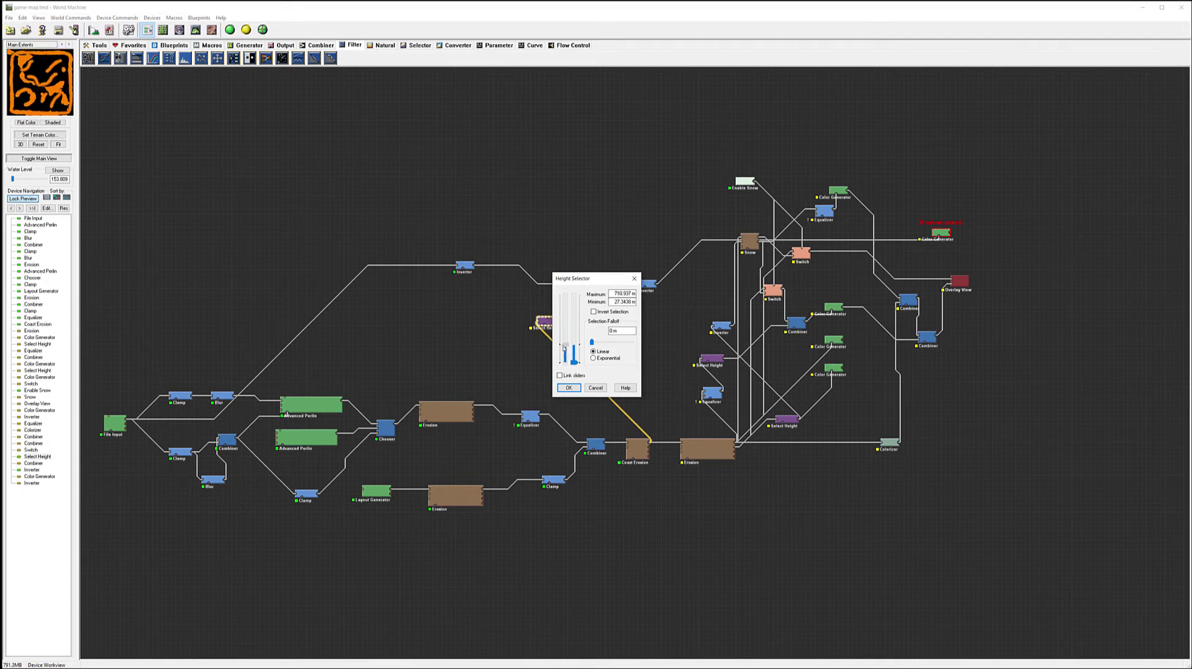
{"action": "left_click", "coordinate": [574, 365]}
{"action": "double_click", "coordinate": [623, 302]}
{"action": "type", "text": "1m"}
{"action": "left_click", "coordinate": [615, 294]}
{"action": "left_click", "coordinate": [633, 301]}
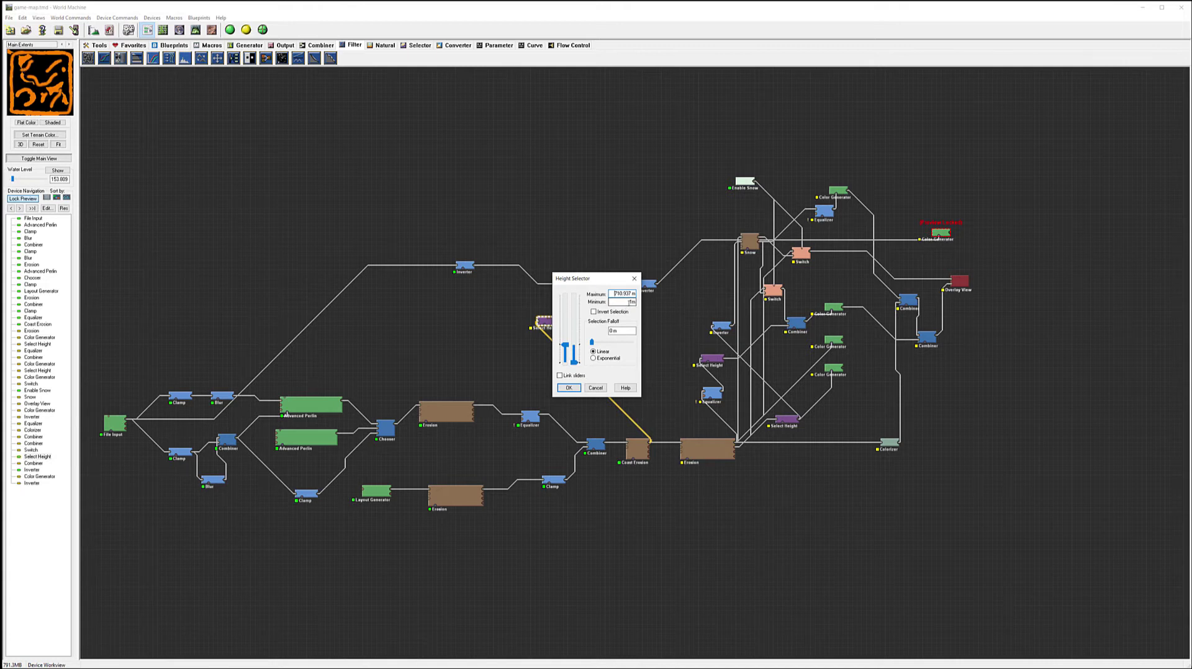
{"action": "key", "text": "Tab"}
{"action": "type", "text": "0.2"}
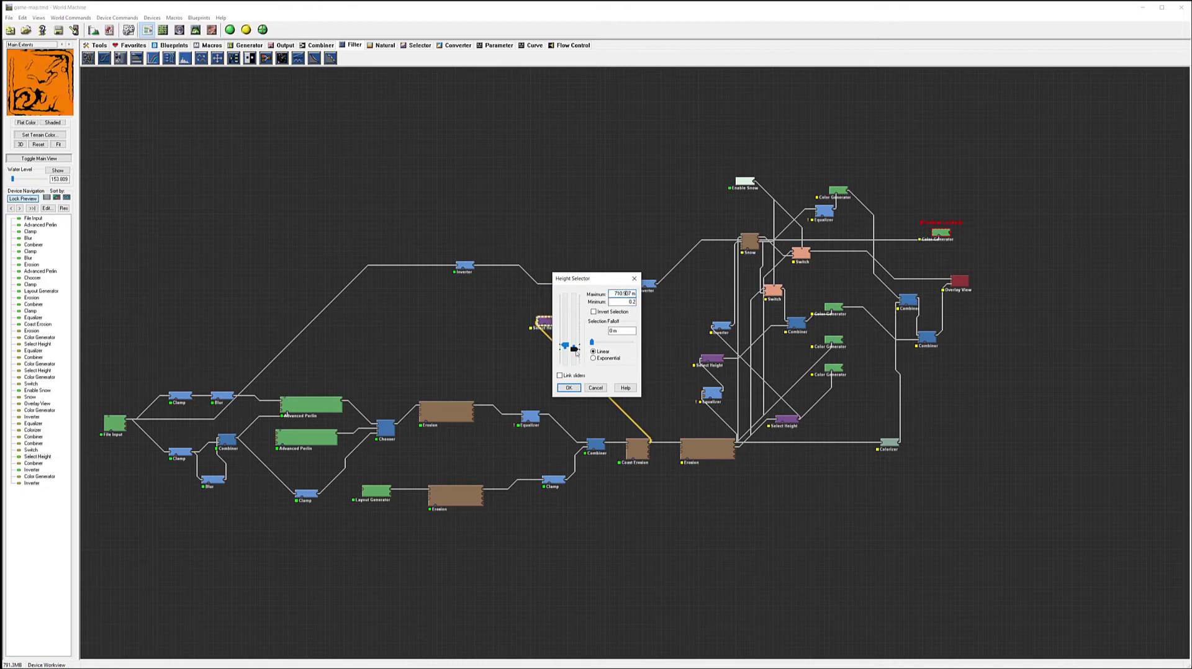
- Settle Select Height at a 0 m minimum and 656.25 m maximum, and apply it
{"action": "left_click_drag", "start_coordinate": [574, 350], "coordinate": [575, 363]}
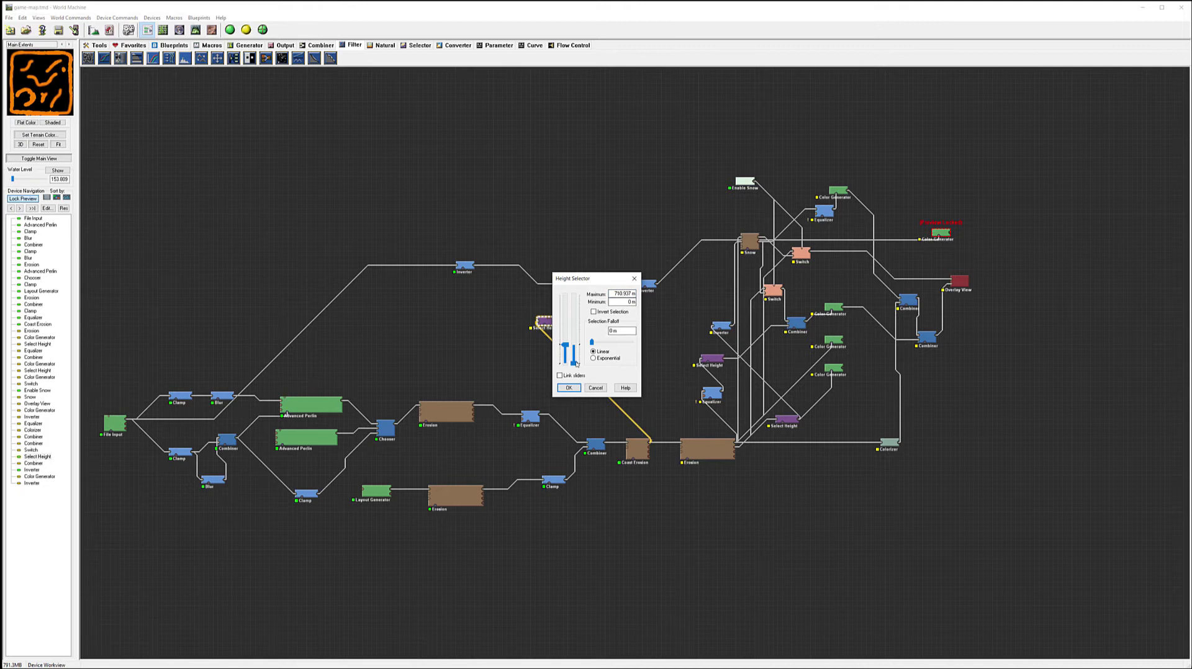
{"action": "left_click", "coordinate": [574, 364]}
{"action": "left_click_drag", "start_coordinate": [575, 367], "coordinate": [580, 366]}
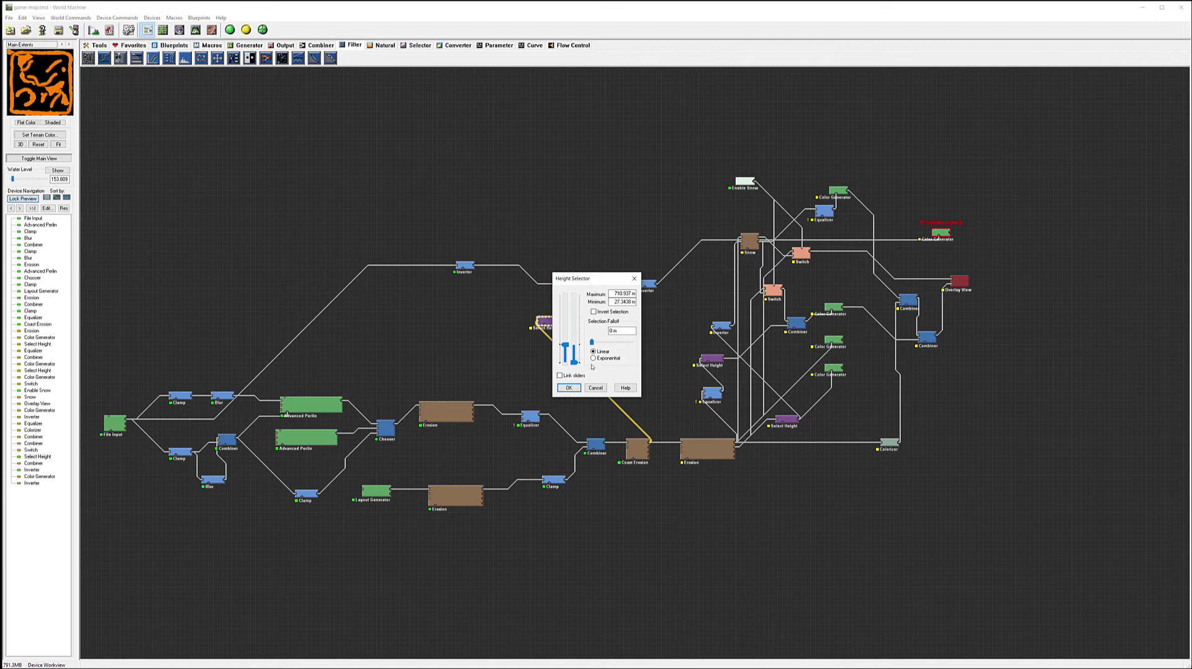
{"action": "left_click_drag", "start_coordinate": [574, 359], "coordinate": [575, 366]}
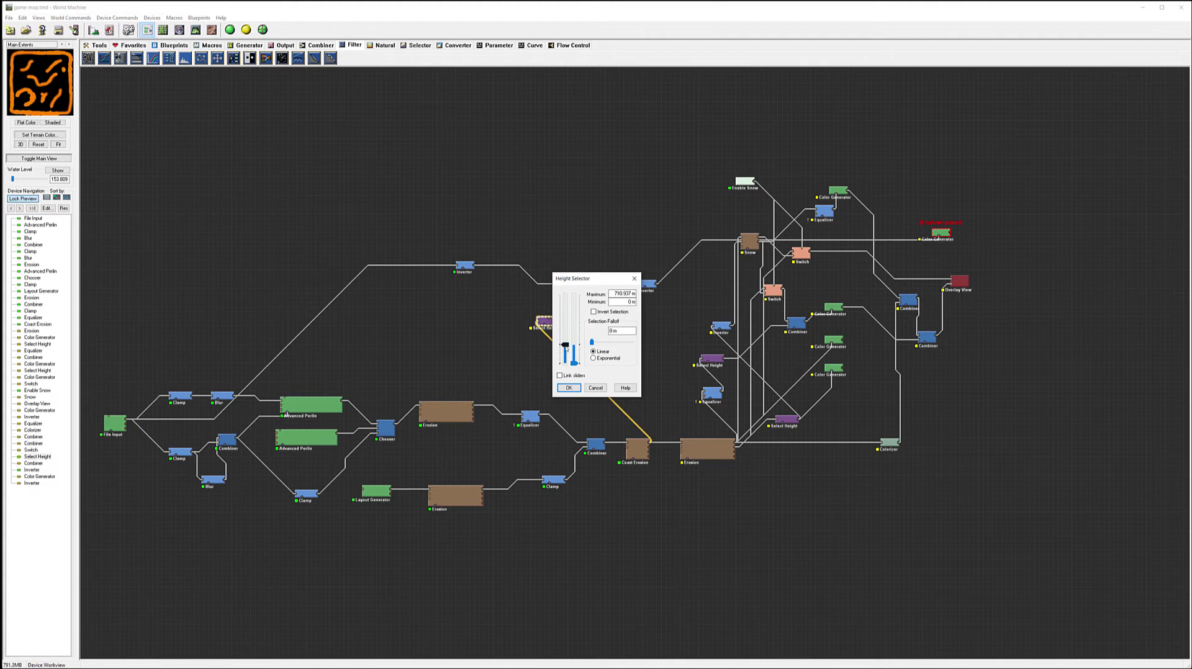
{"action": "left_click_drag", "start_coordinate": [565, 346], "coordinate": [566, 349]}
{"action": "left_click", "coordinate": [569, 387]}
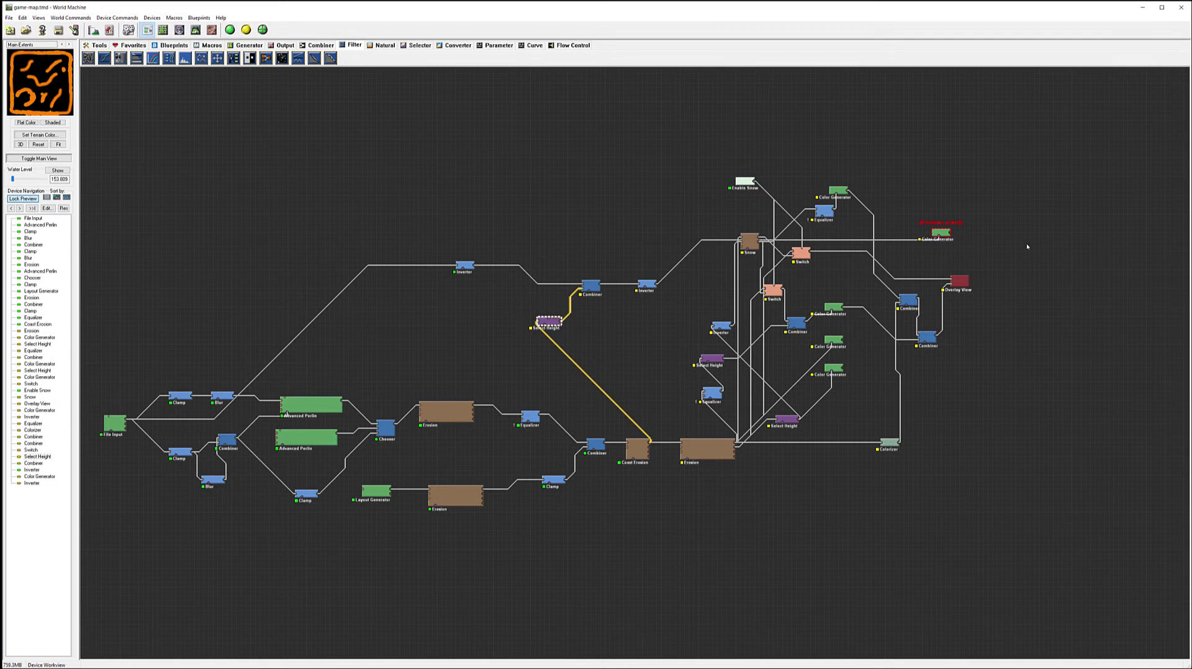
- Lock the Color Generator preview, then add a Select Height above the Switch, fed by its output
{"action": "right_click", "coordinate": [940, 232]}
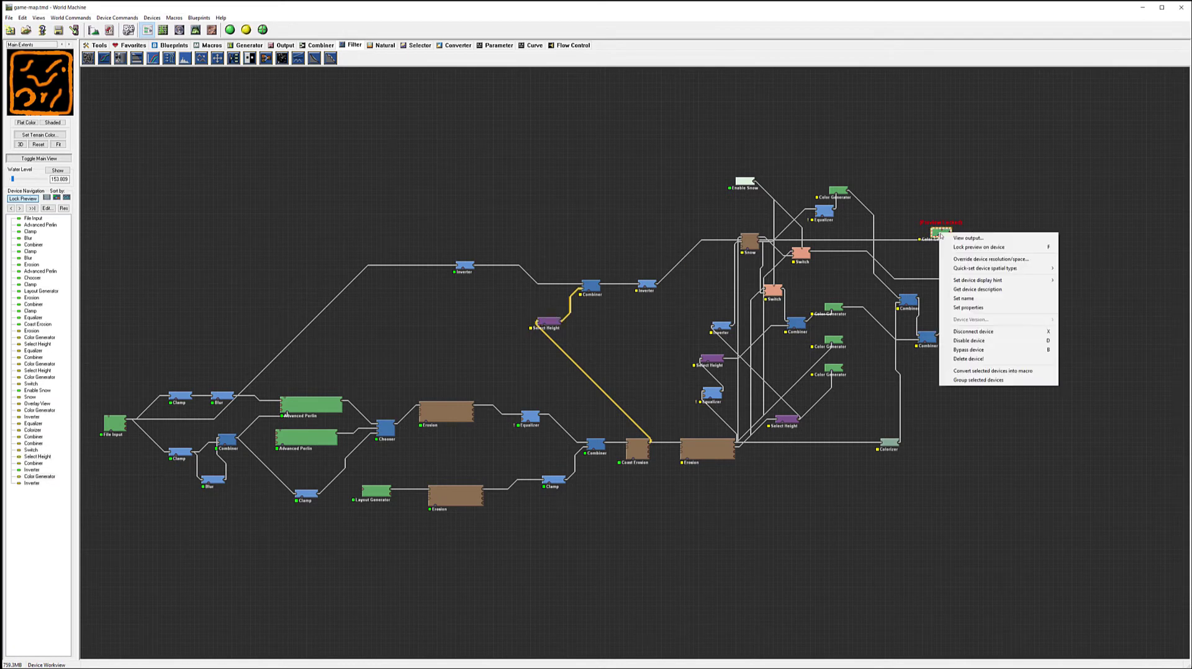
{"action": "left_click", "coordinate": [983, 248]}
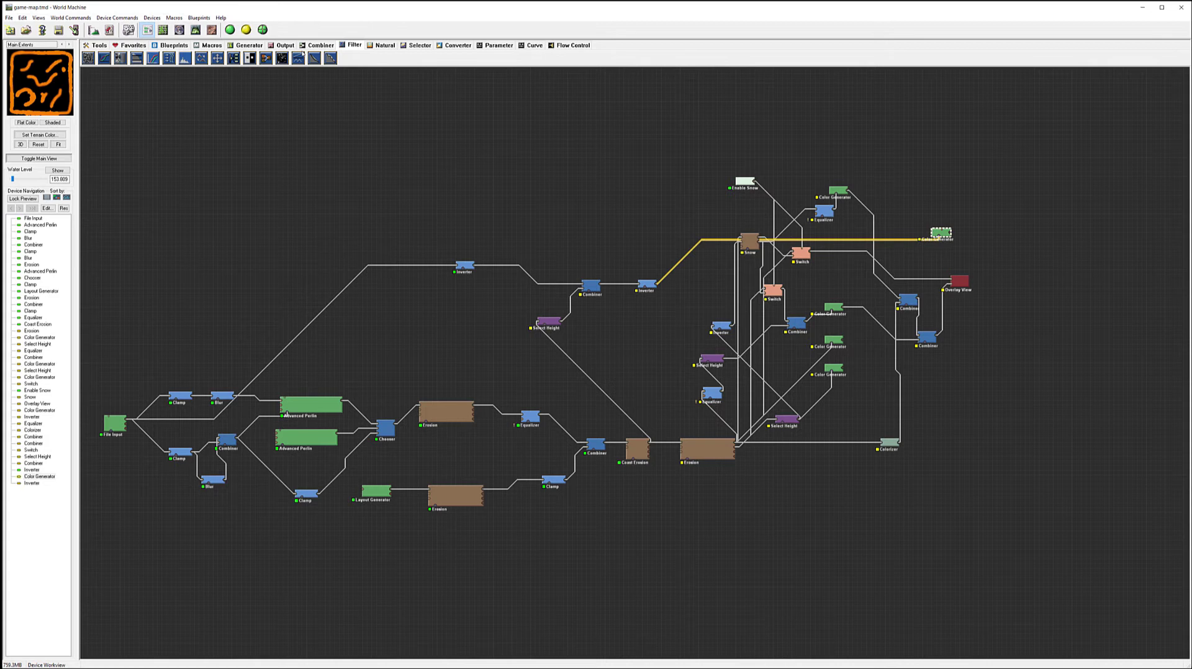
{"action": "left_click", "coordinate": [417, 46]}
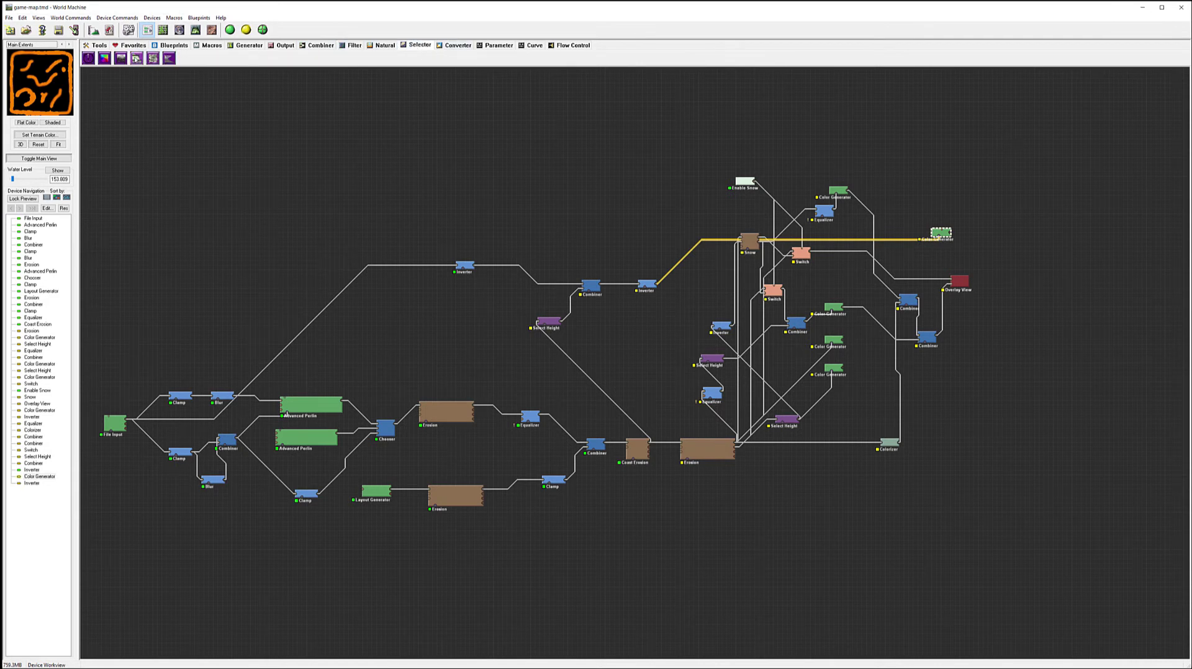
{"action": "left_click", "coordinate": [136, 58]}
{"action": "left_click", "coordinate": [596, 248]}
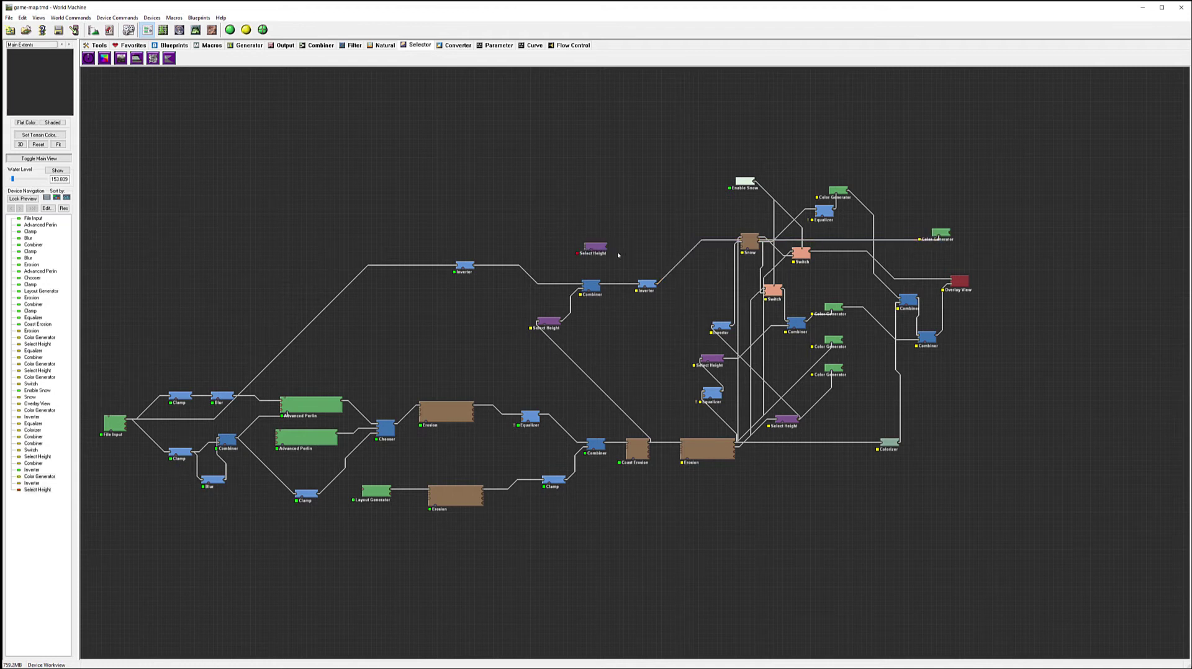
{"action": "left_click_drag", "start_coordinate": [595, 248], "coordinate": [822, 154]}
{"action": "left_click_drag", "start_coordinate": [809, 252], "coordinate": [818, 155]}
{"action": "left_click", "coordinate": [826, 156]}
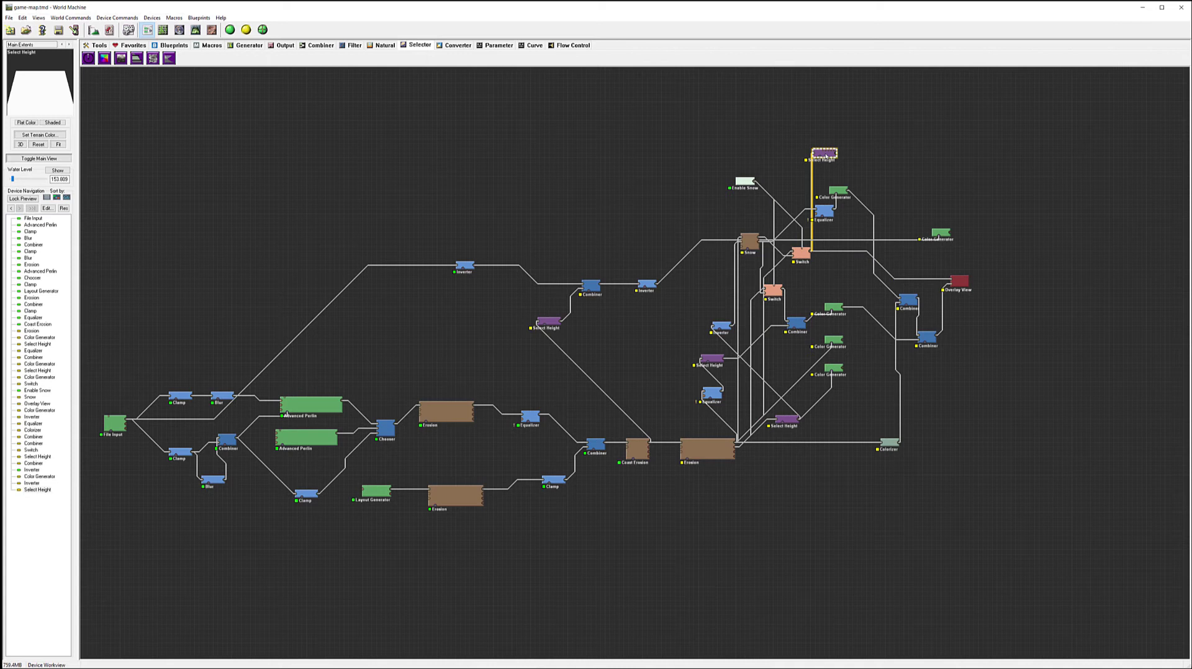
- Set the new Select Height range to 164.063–2542.97 m with 0 m selection falloff
{"action": "double_click", "coordinate": [826, 156]}
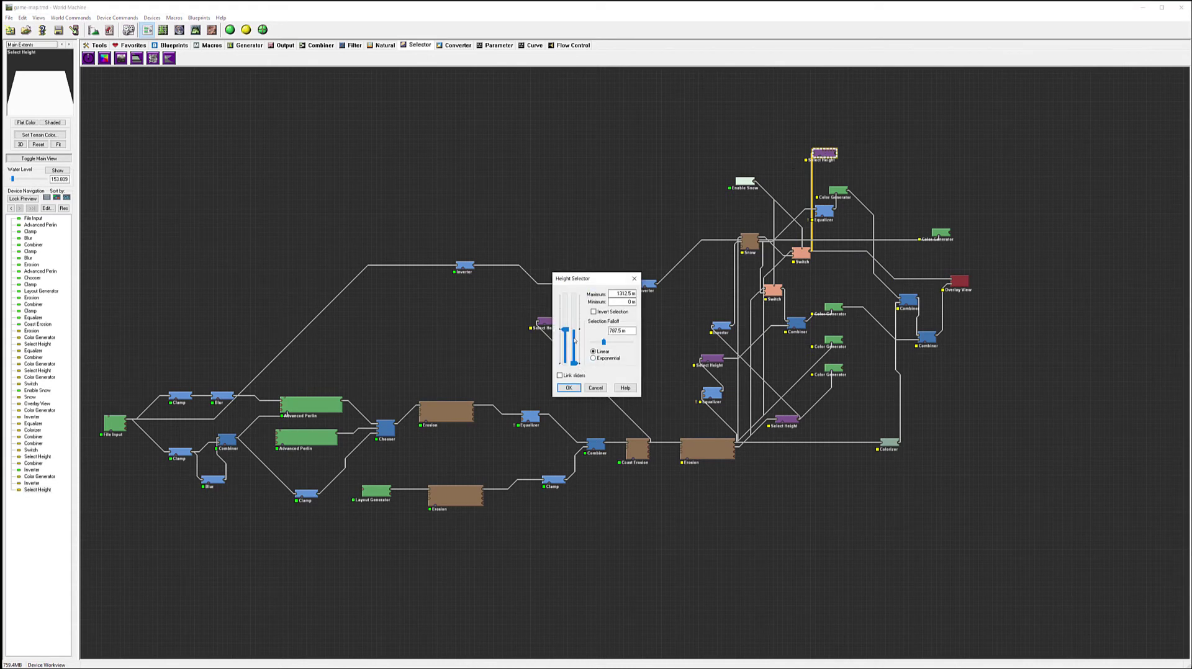
{"action": "left_click_drag", "start_coordinate": [565, 329], "coordinate": [565, 297]}
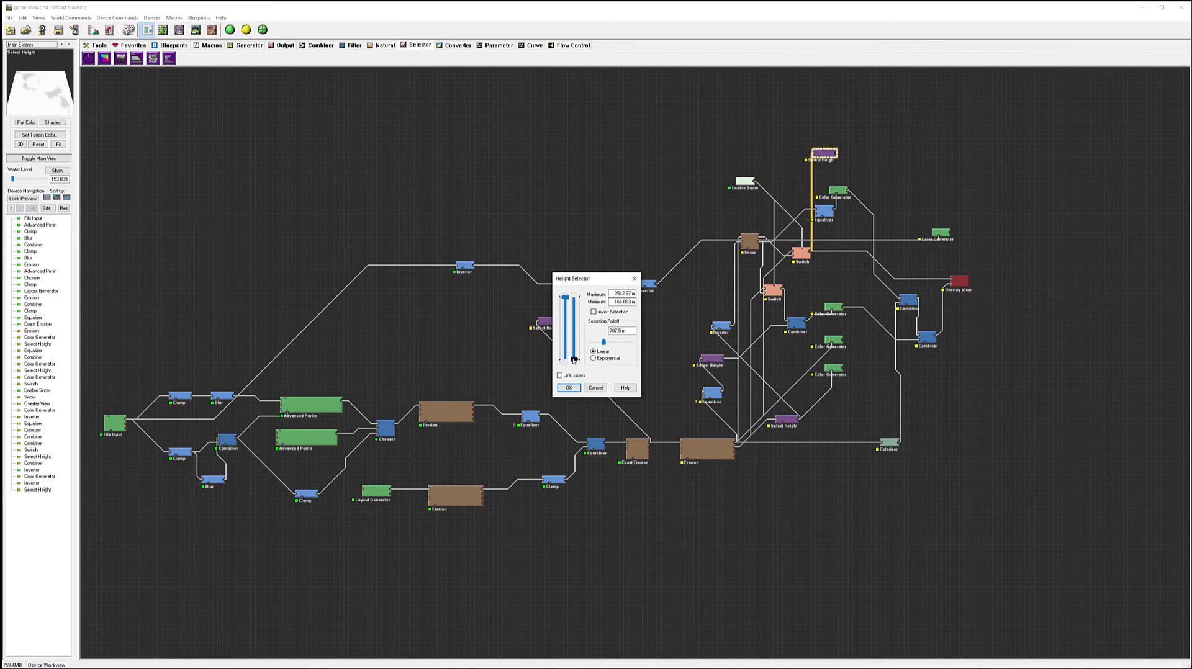
{"action": "left_click_drag", "start_coordinate": [604, 342], "coordinate": [575, 362]}
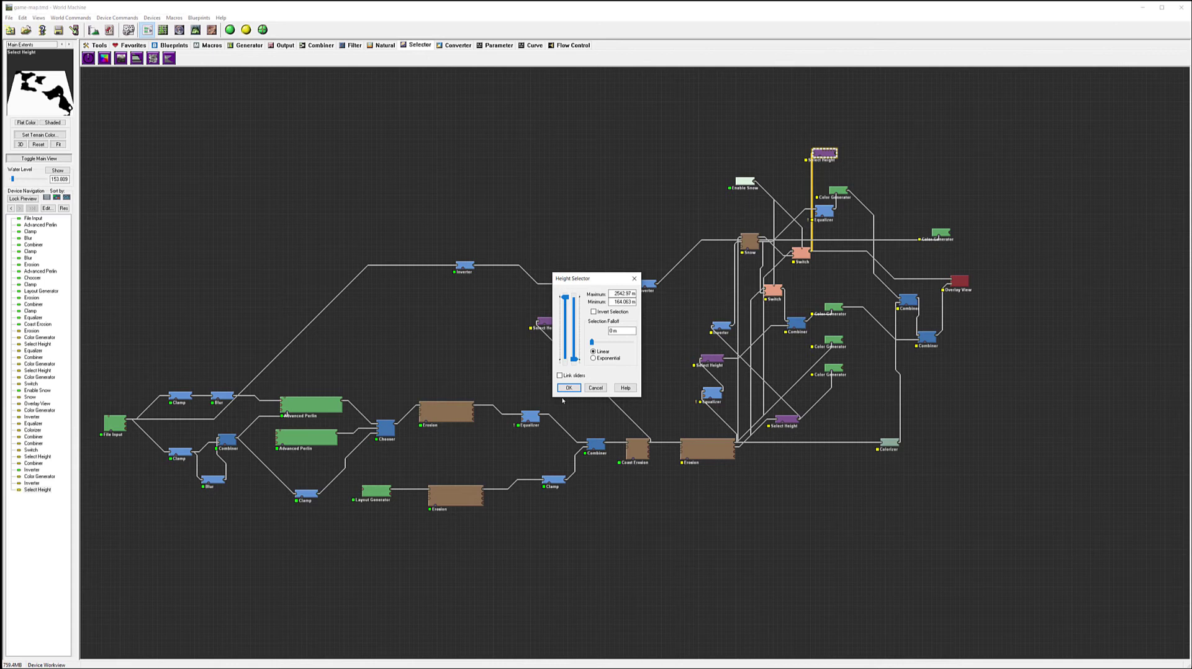
{"action": "left_click", "coordinate": [568, 388]}
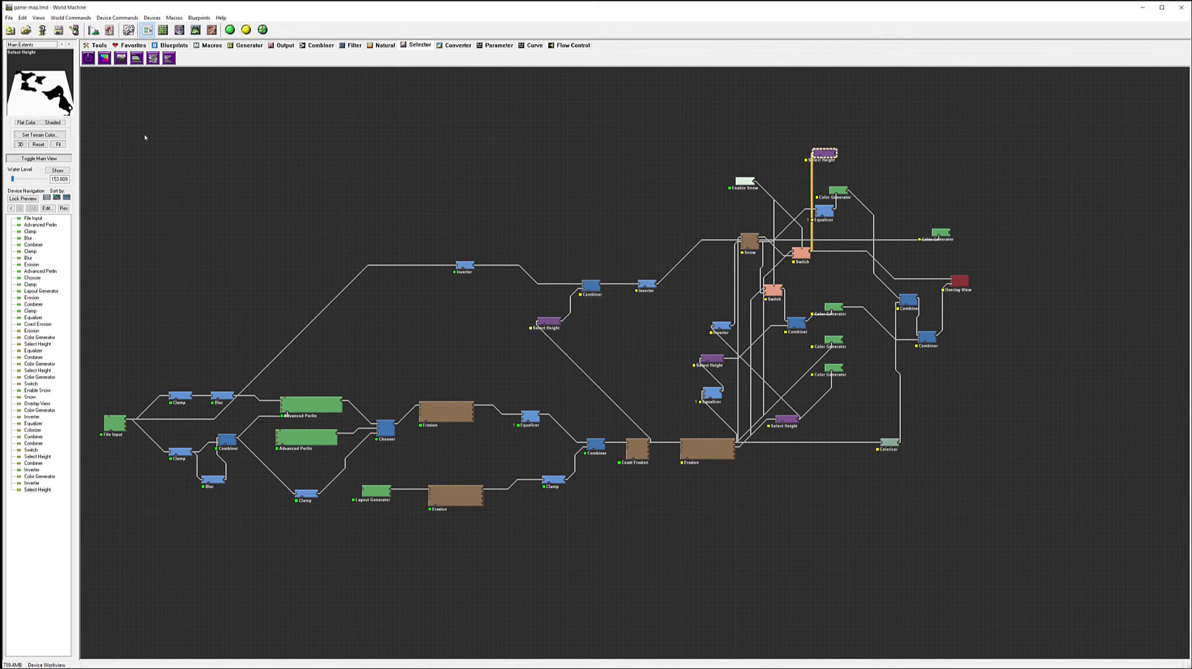
- Add a blue (0,128,255) Color Generator at top right and preview it with the Select Height mask
{"action": "left_click", "coordinate": [250, 45]}
{"action": "left_click", "coordinate": [121, 57]}
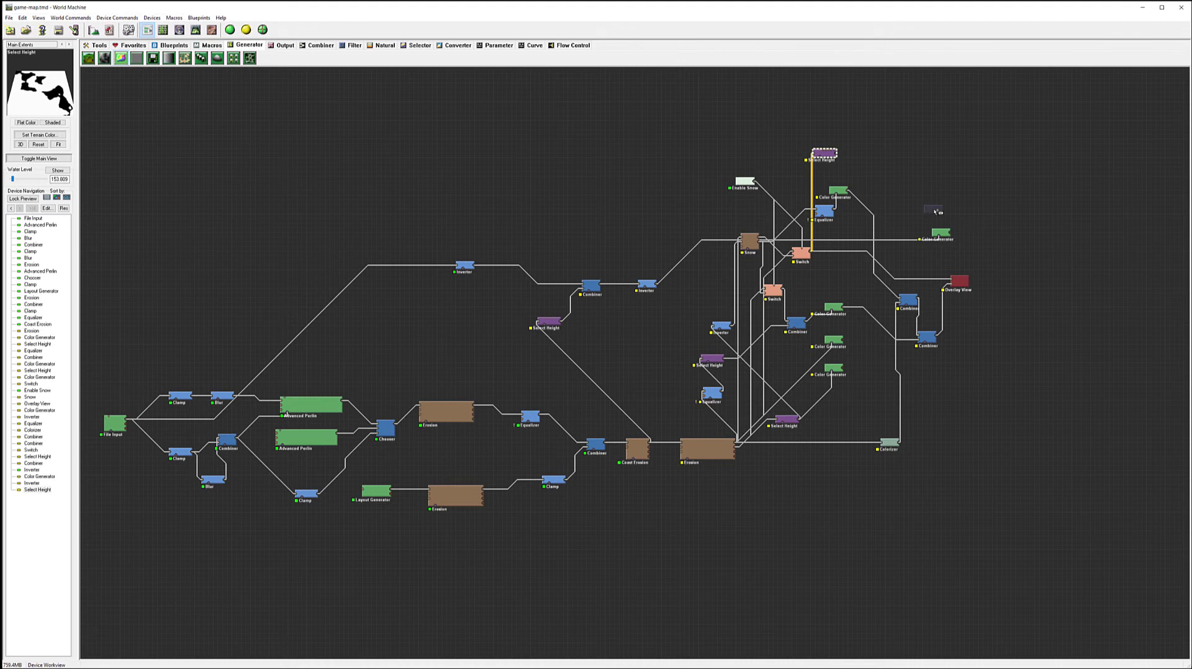
{"action": "left_click", "coordinate": [939, 214]}
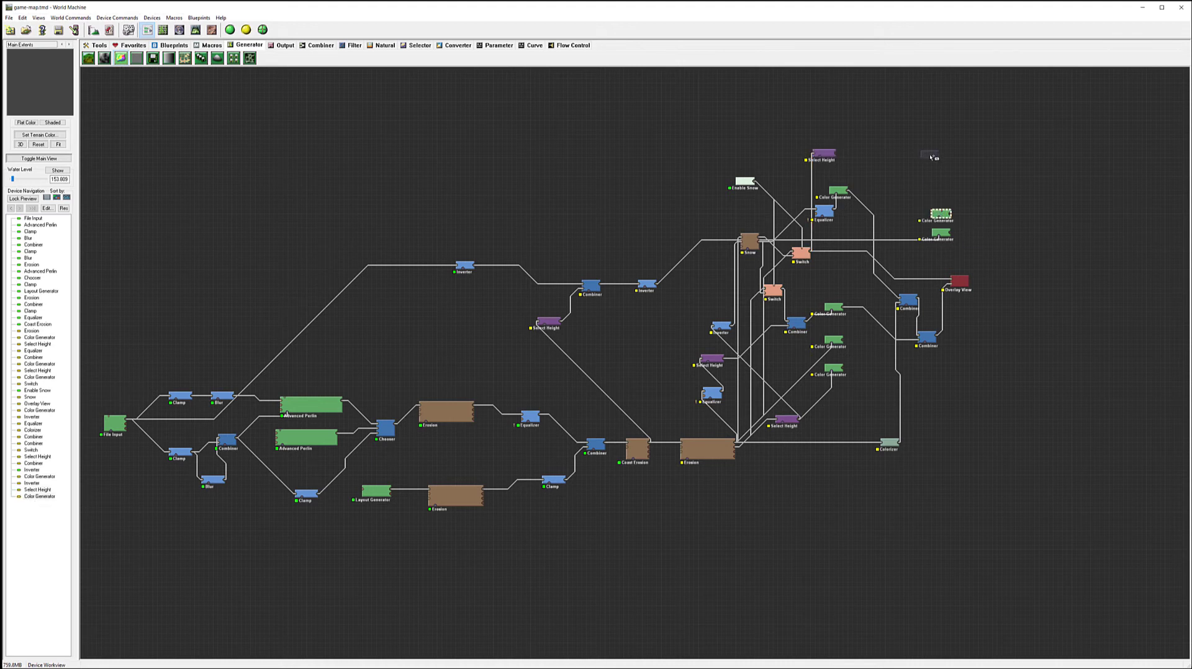
{"action": "double_click", "coordinate": [942, 215]}
{"action": "left_click", "coordinate": [614, 345]}
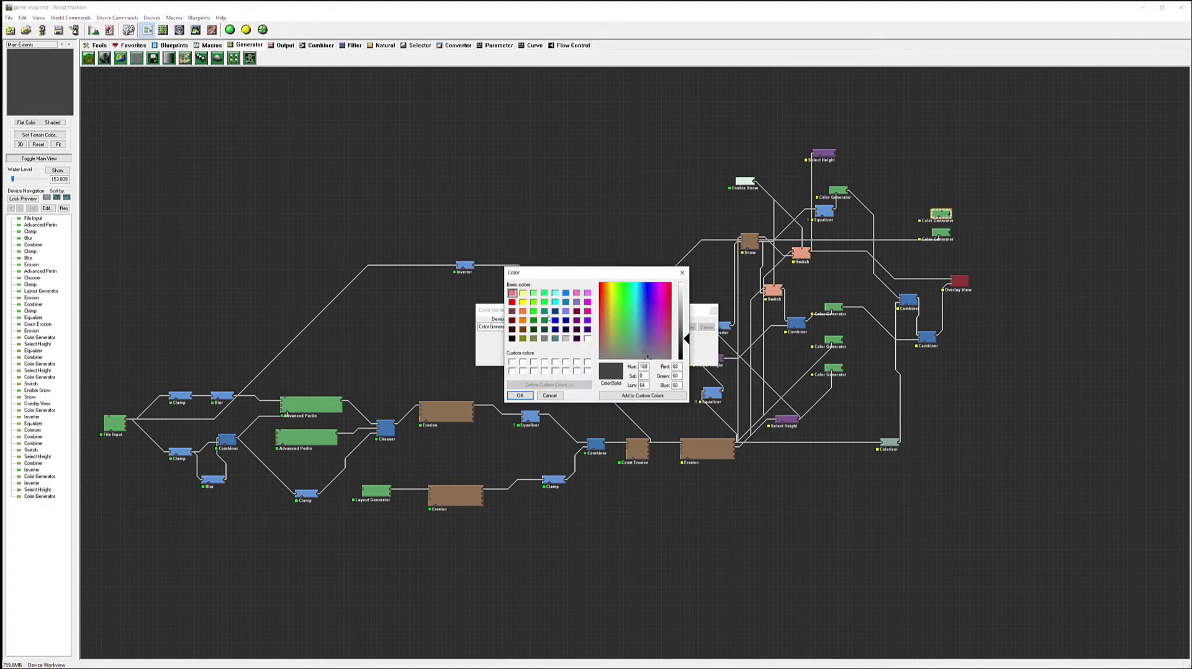
{"action": "left_click", "coordinate": [567, 294]}
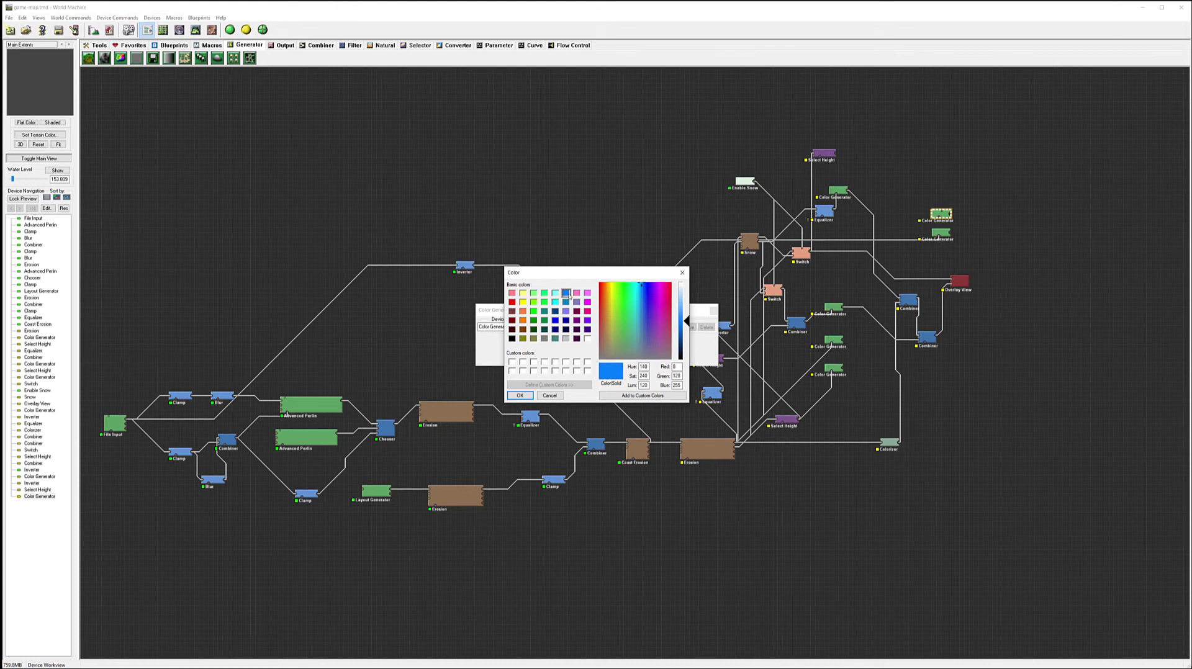
{"action": "left_click", "coordinate": [520, 396]}
{"action": "left_click", "coordinate": [563, 358]}
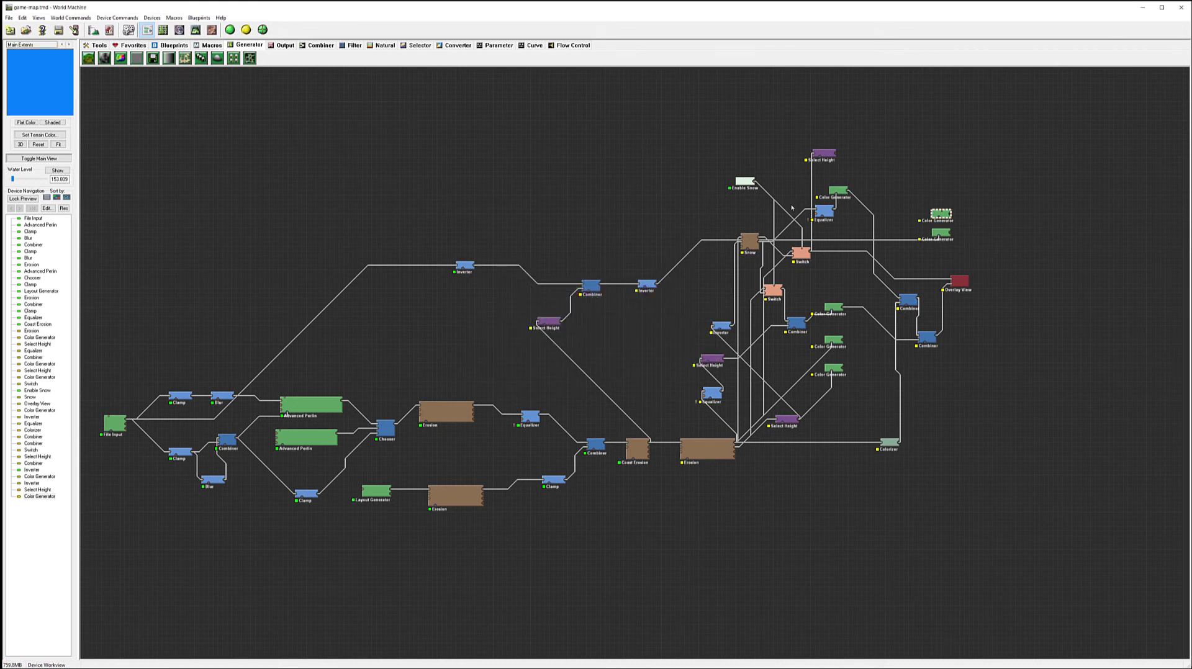
{"action": "left_click", "coordinate": [826, 153]}
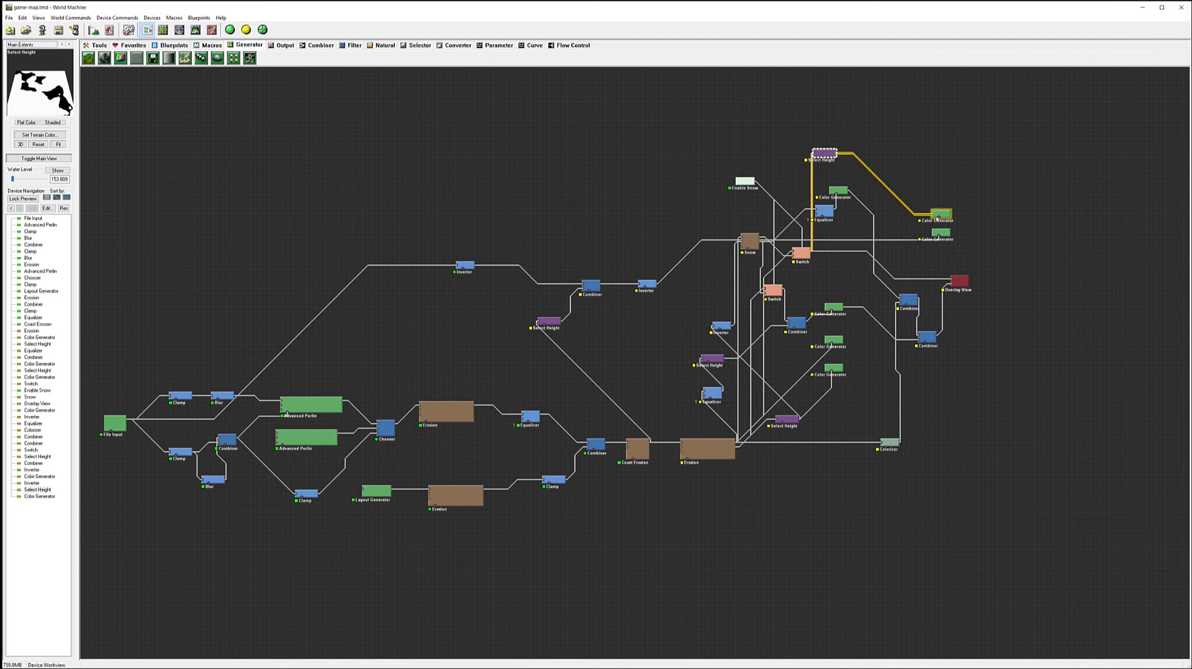
{"action": "left_click", "coordinate": [940, 214]}
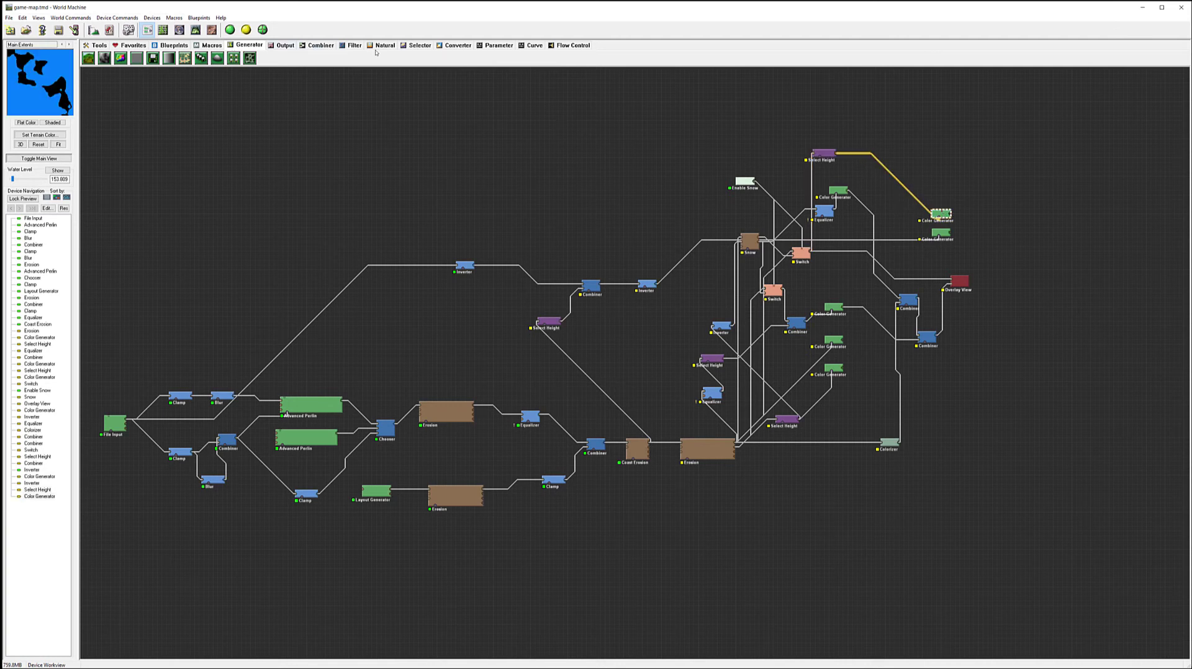
- Insert an Inverter on the Select Height–Color Generator wire and preview the result
{"action": "left_click", "coordinate": [352, 45]}
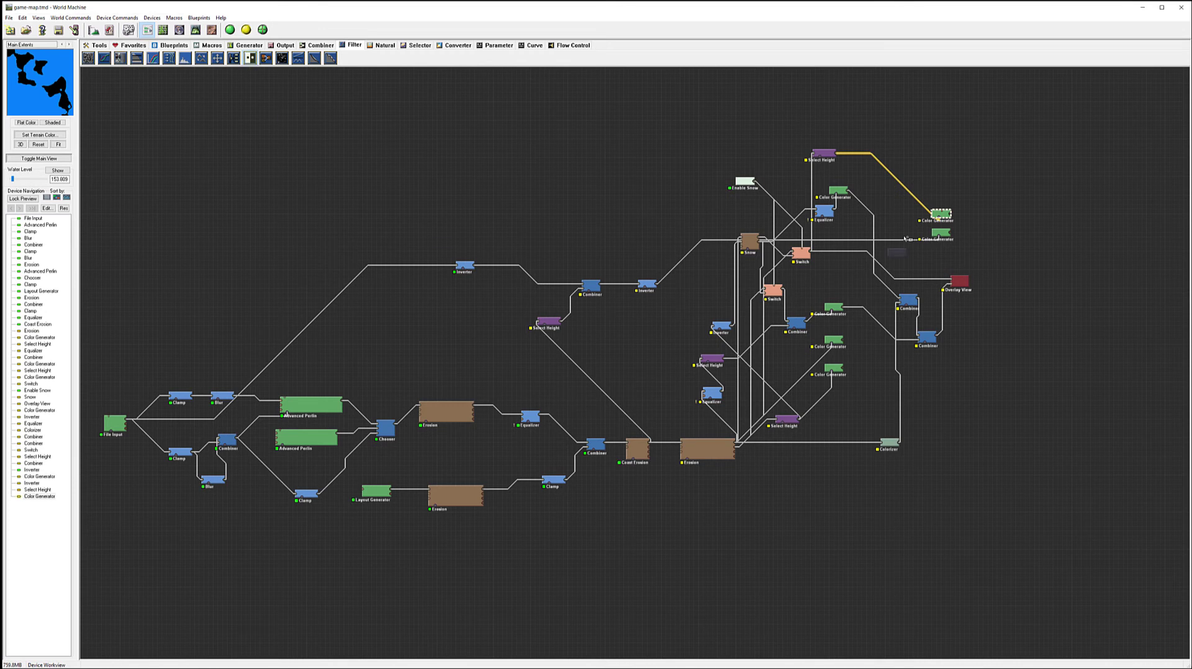
{"action": "left_click", "coordinate": [898, 186]}
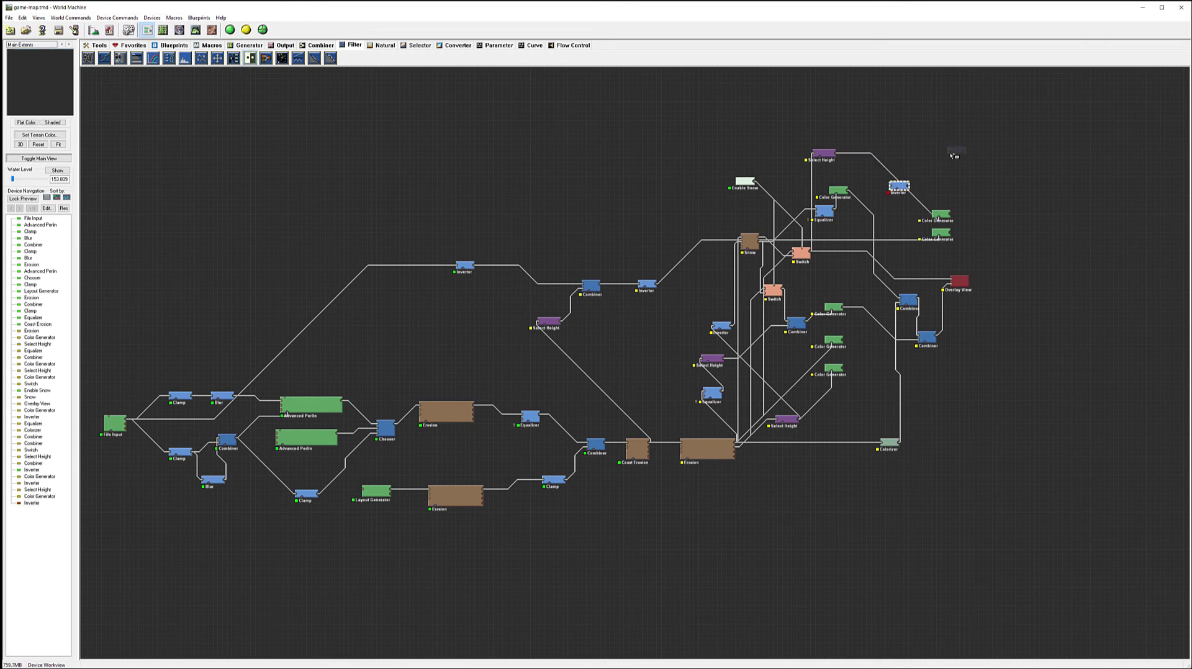
{"action": "mouse_move", "coordinate": [895, 185]}
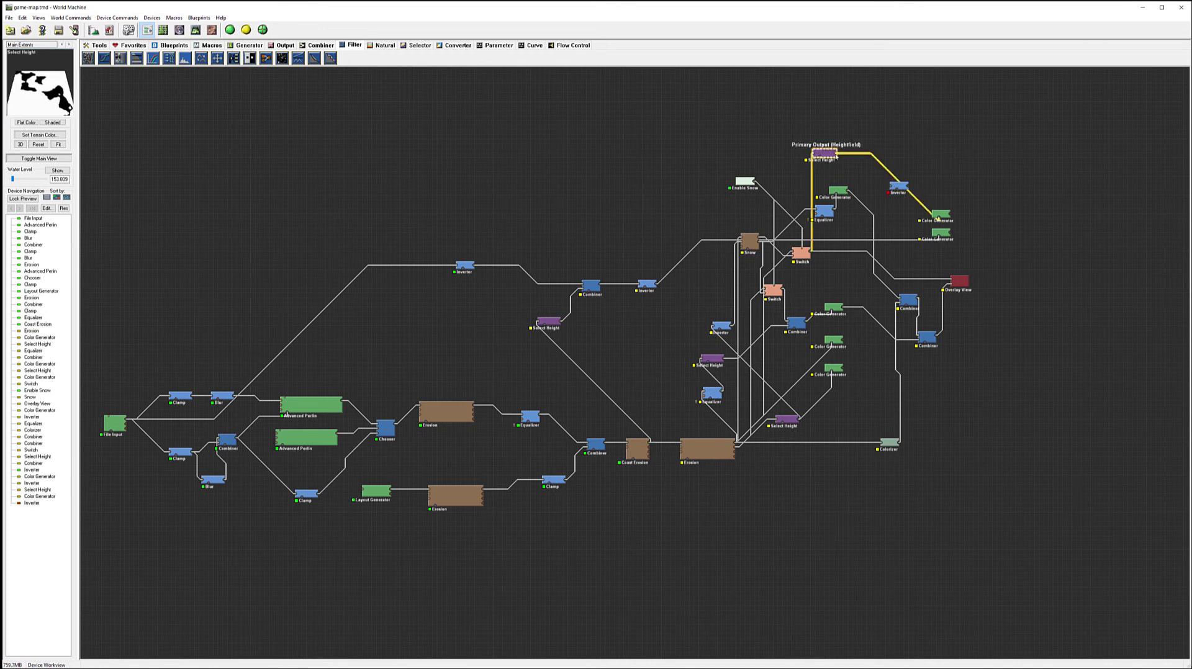
{"action": "left_click", "coordinate": [898, 186]}
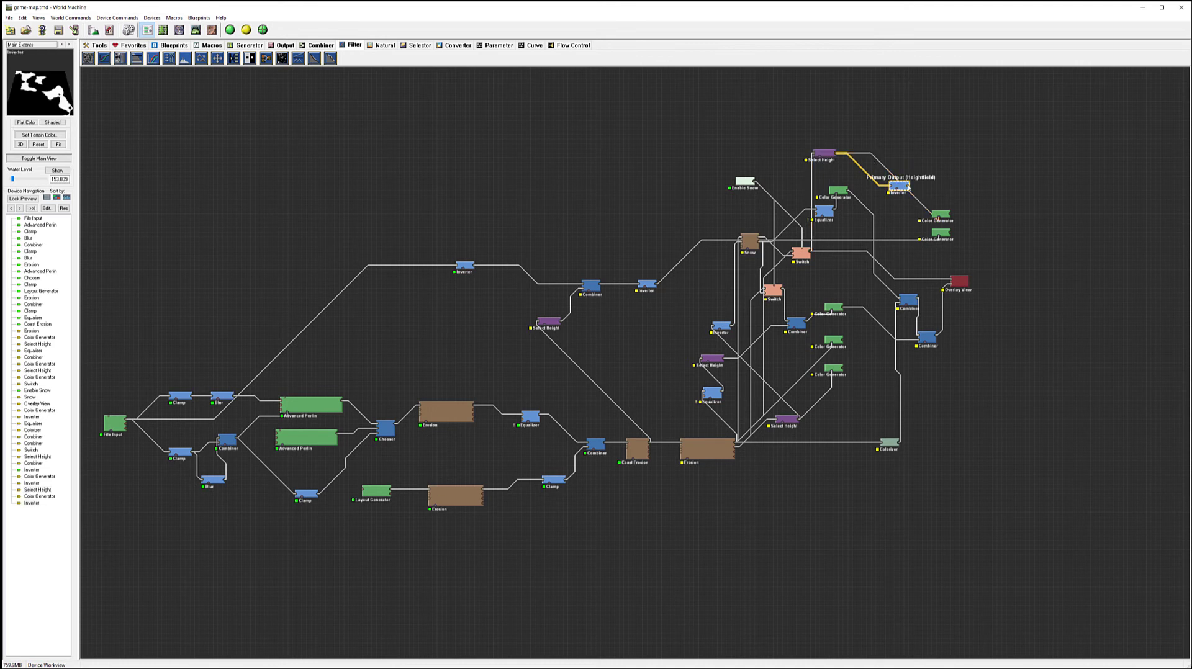
{"action": "left_click", "coordinate": [940, 215]}
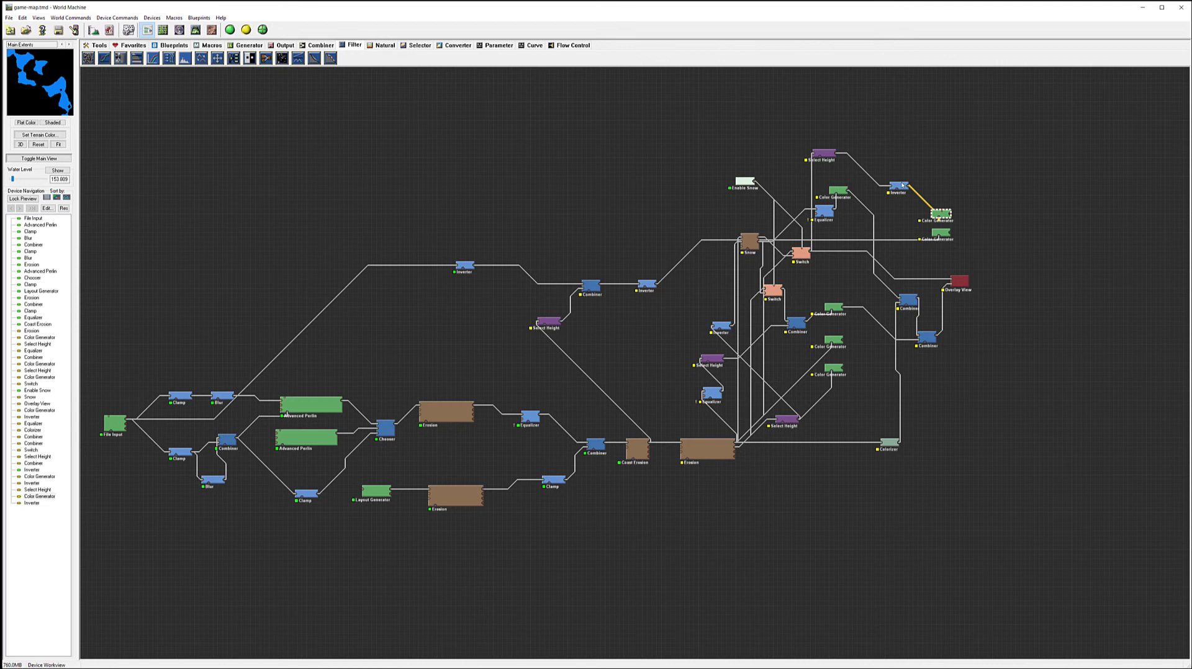
- Arrange the Inverter between Select Height and the Color Generators beside it
{"action": "left_click_drag", "start_coordinate": [902, 185], "coordinate": [889, 166]}
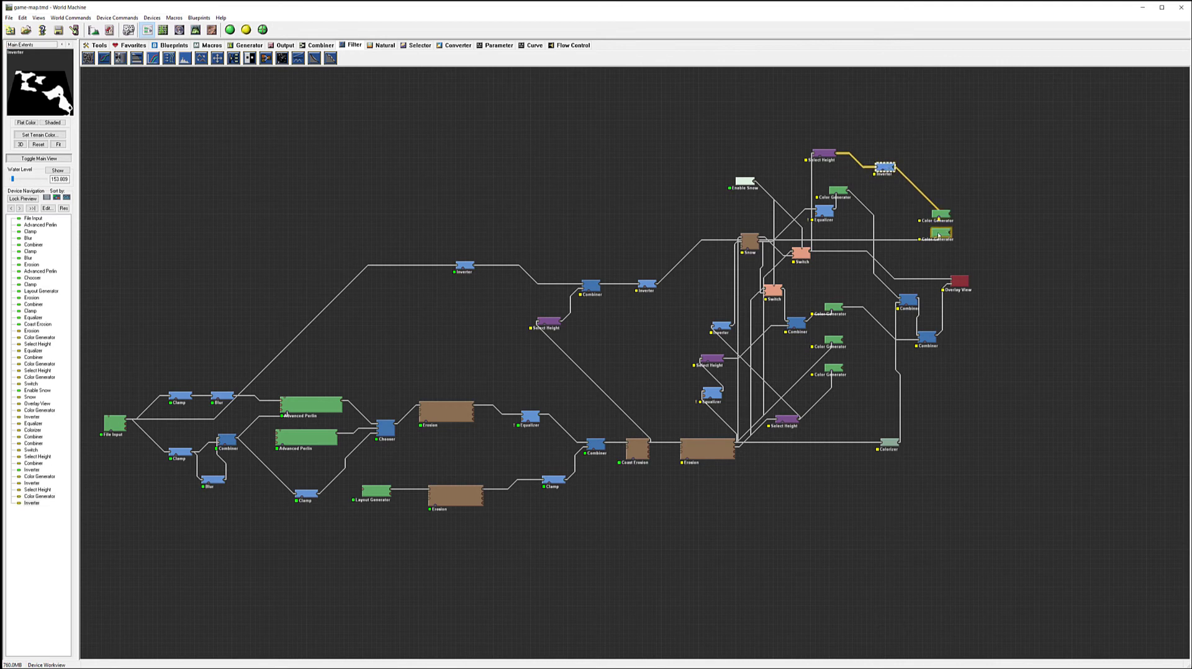
{"action": "left_click_drag", "start_coordinate": [939, 235], "coordinate": [954, 177]}
{"action": "left_click", "coordinate": [942, 214]}
{"action": "left_click_drag", "start_coordinate": [953, 231], "coordinate": [961, 195]}
- Preview the Combiner feeding Overlay View, then place three Color Generators down the right column
{"action": "left_click", "coordinate": [955, 284]}
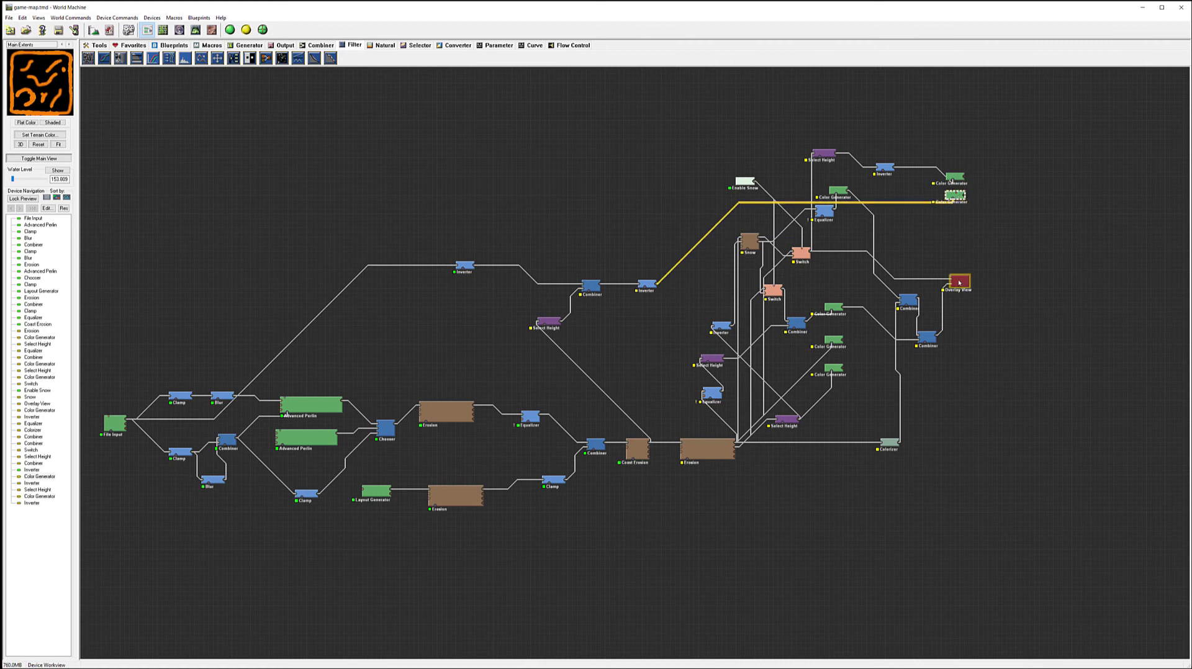
{"action": "left_click", "coordinate": [908, 300]}
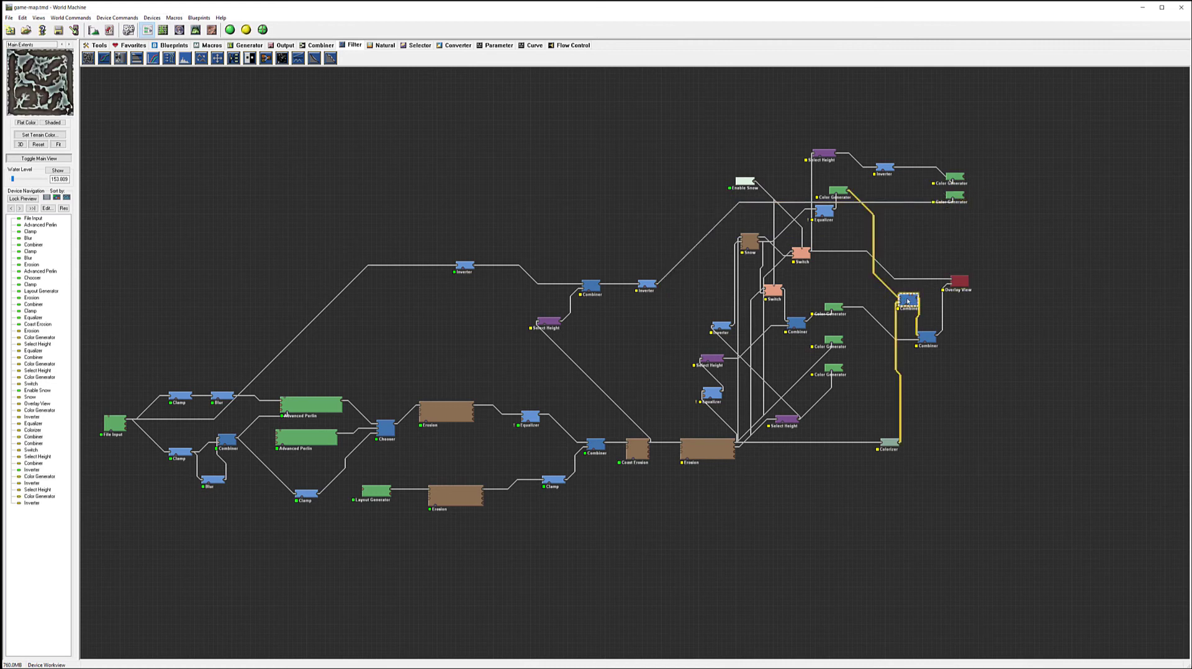
{"action": "left_click", "coordinate": [248, 45]}
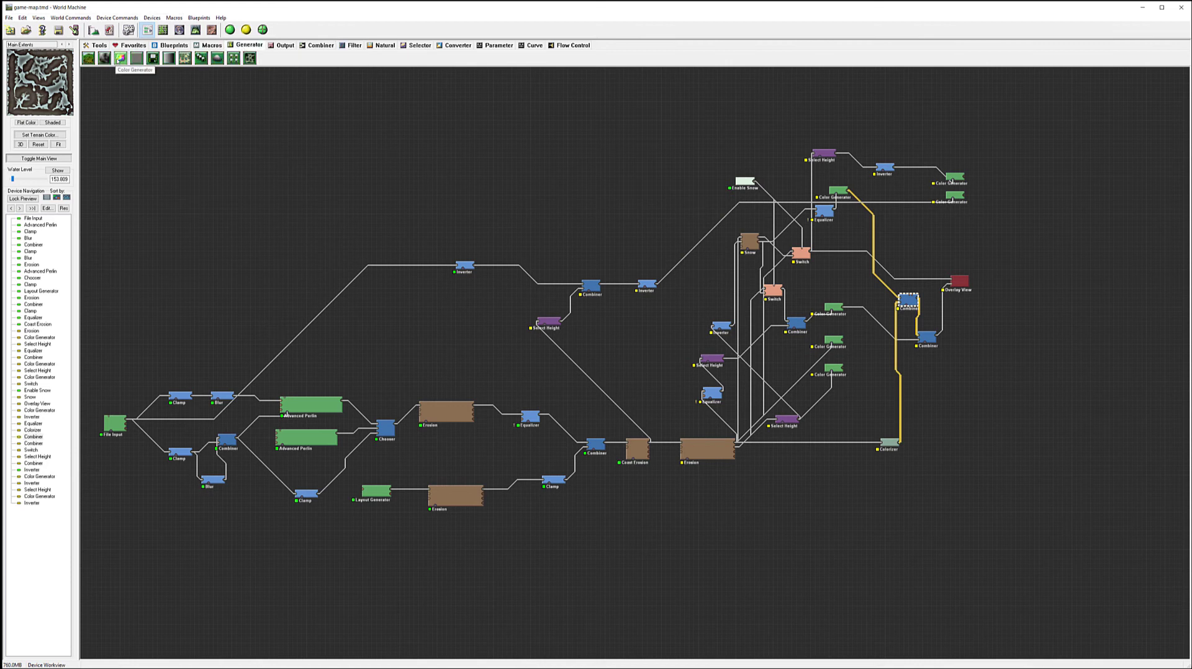
{"action": "left_click", "coordinate": [121, 57]}
{"action": "left_click", "coordinate": [955, 219]}
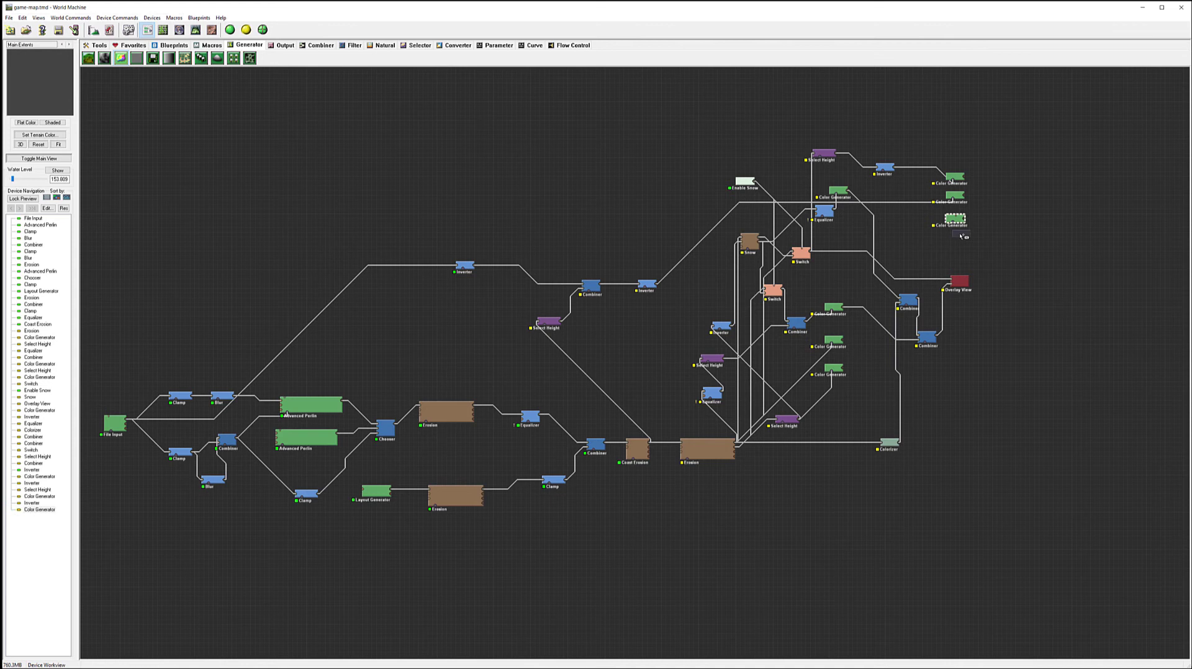
{"action": "left_click", "coordinate": [960, 237]}
{"action": "left_click", "coordinate": [960, 256]}
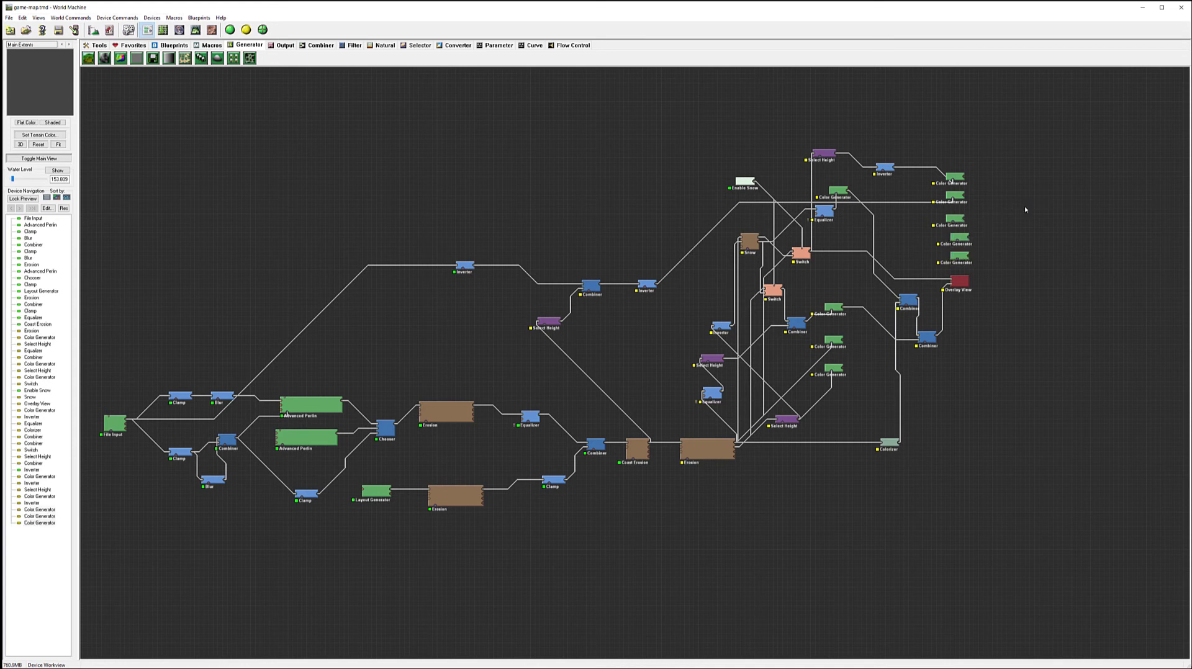
{"action": "left_click", "coordinate": [836, 311]}
- Undo the extra Color Generator and spread Overlay View and both Combiners further right
{"action": "key", "text": "ctrl+z"}
{"action": "left_click_drag", "start_coordinate": [834, 308], "coordinate": [955, 215]}
{"action": "left_click_drag", "start_coordinate": [959, 281], "coordinate": [1123, 286]}
{"action": "left_click_drag", "start_coordinate": [928, 340], "coordinate": [1081, 372]}
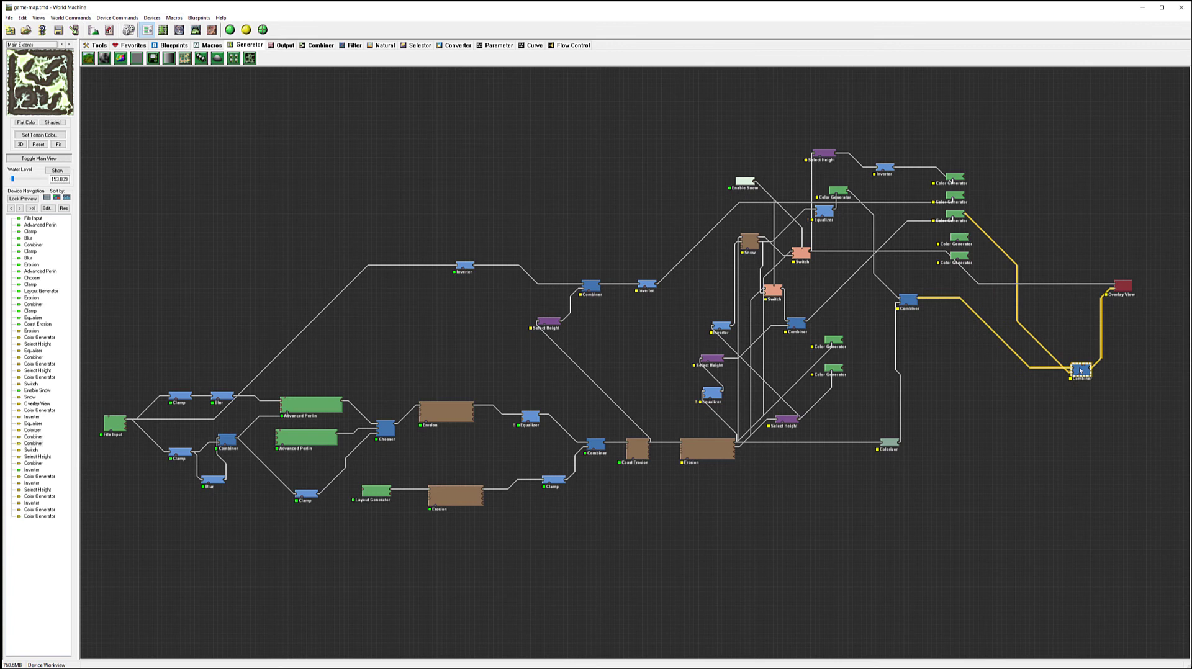
{"action": "left_click_drag", "start_coordinate": [908, 302], "coordinate": [1044, 413]}
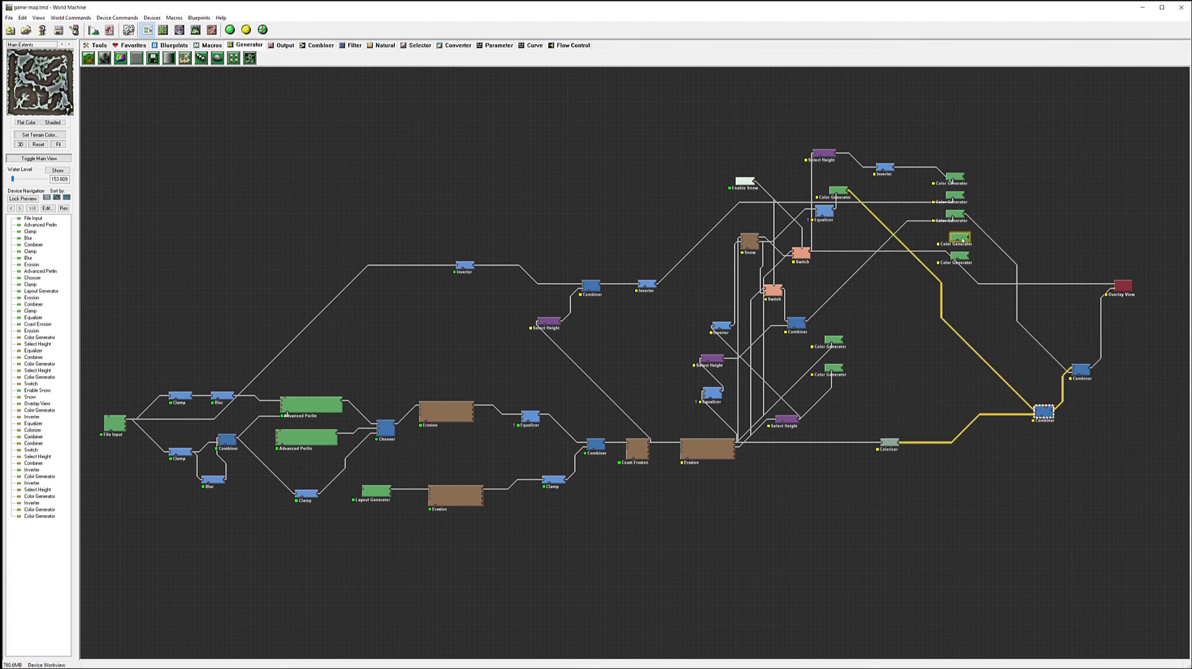
{"action": "left_click", "coordinate": [833, 367]}
{"action": "left_click", "coordinate": [838, 340]}
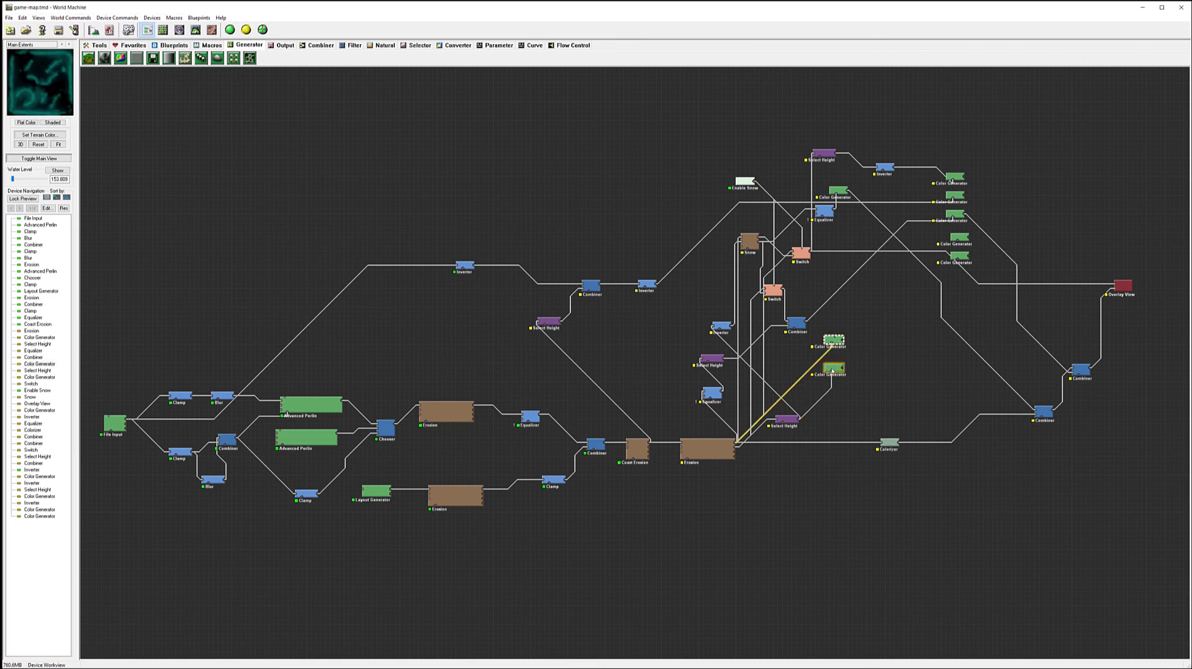
- Rewire the Erosion output to the upper Color Generator's mask and move a spare generator near the Switch
{"action": "left_click", "coordinate": [833, 369]}
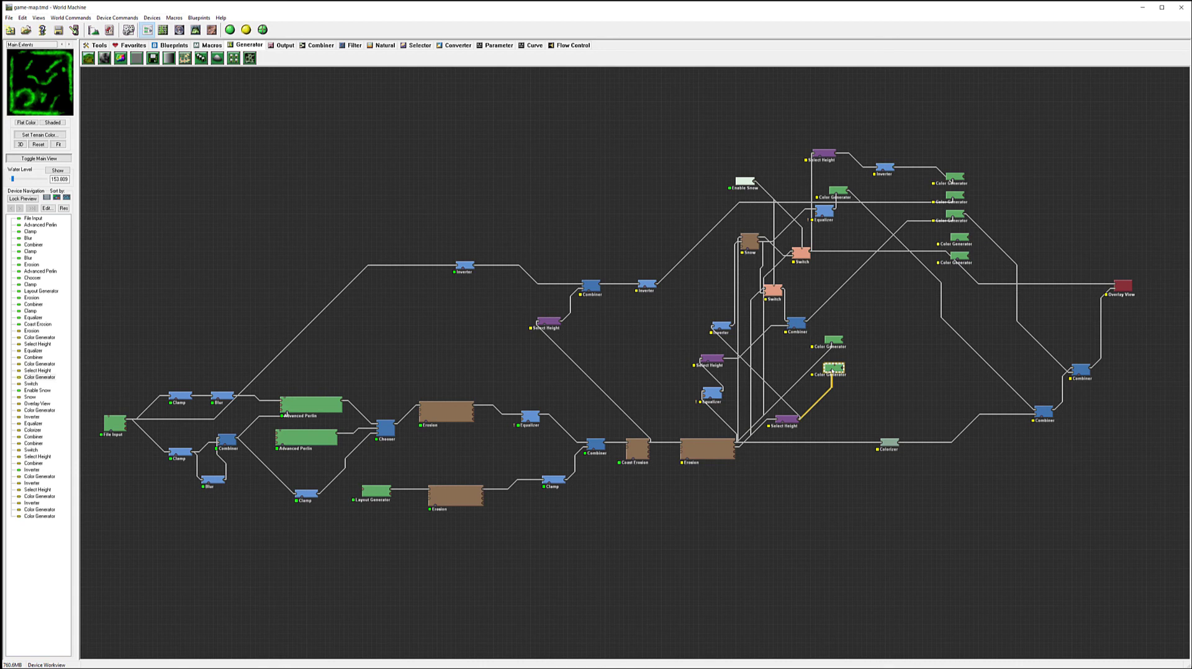
{"action": "left_click", "coordinate": [839, 341]}
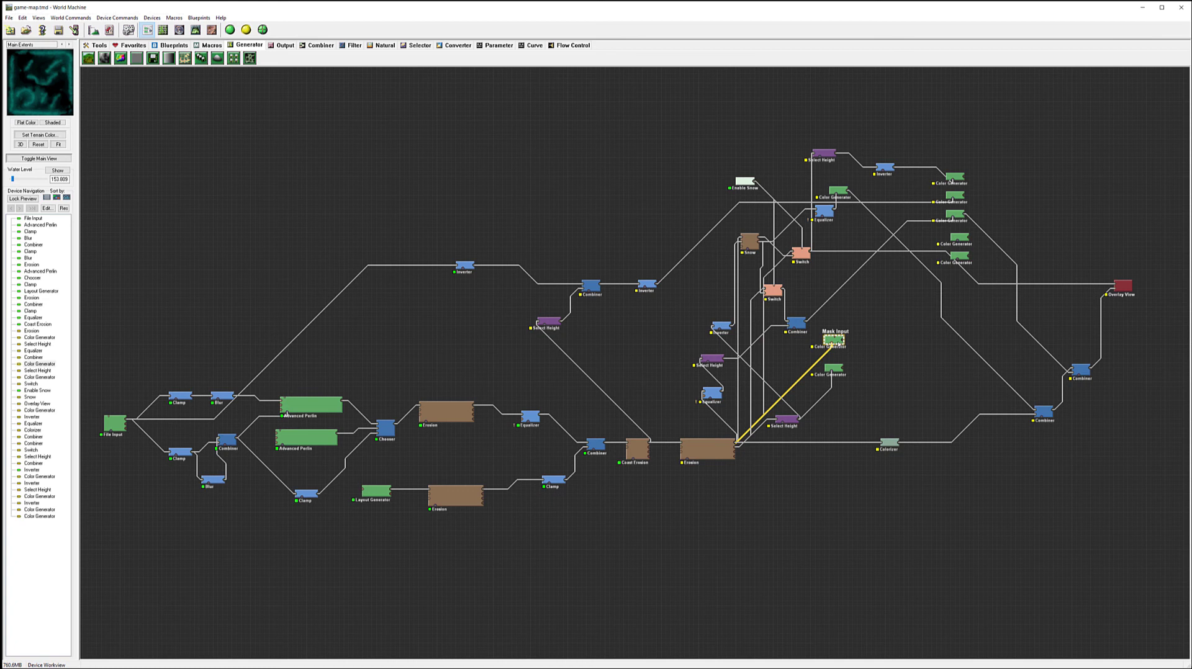
{"action": "left_click_drag", "start_coordinate": [844, 340], "coordinate": [811, 256]}
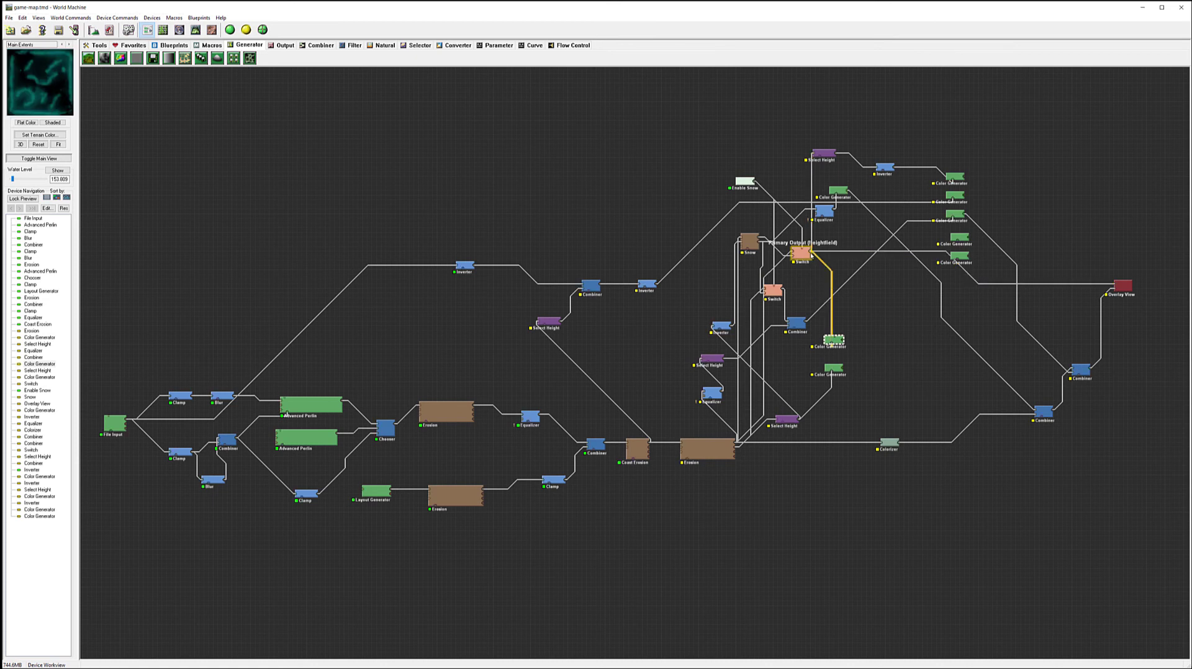
{"action": "left_click_drag", "start_coordinate": [834, 340], "coordinate": [951, 240]}
{"action": "left_click", "coordinate": [960, 238]}
- Delete the selected Color Generator and wire the Switch output to a right-column Color Generator
{"action": "key", "text": "Delete"}
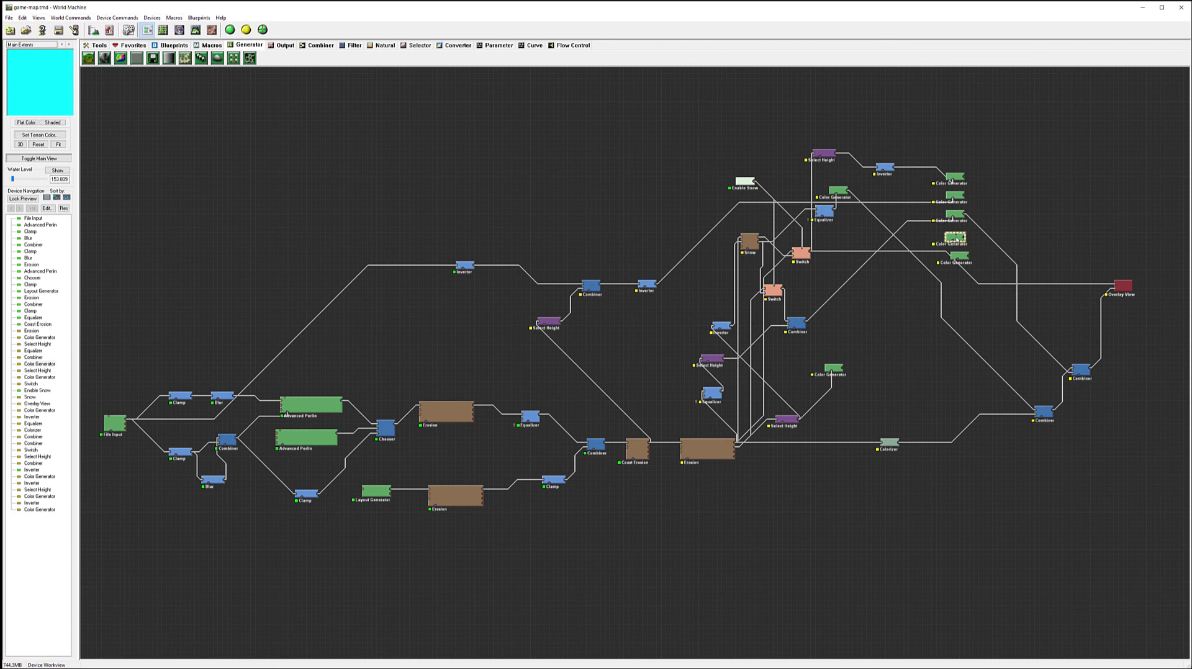
{"action": "left_click", "coordinate": [806, 251]}
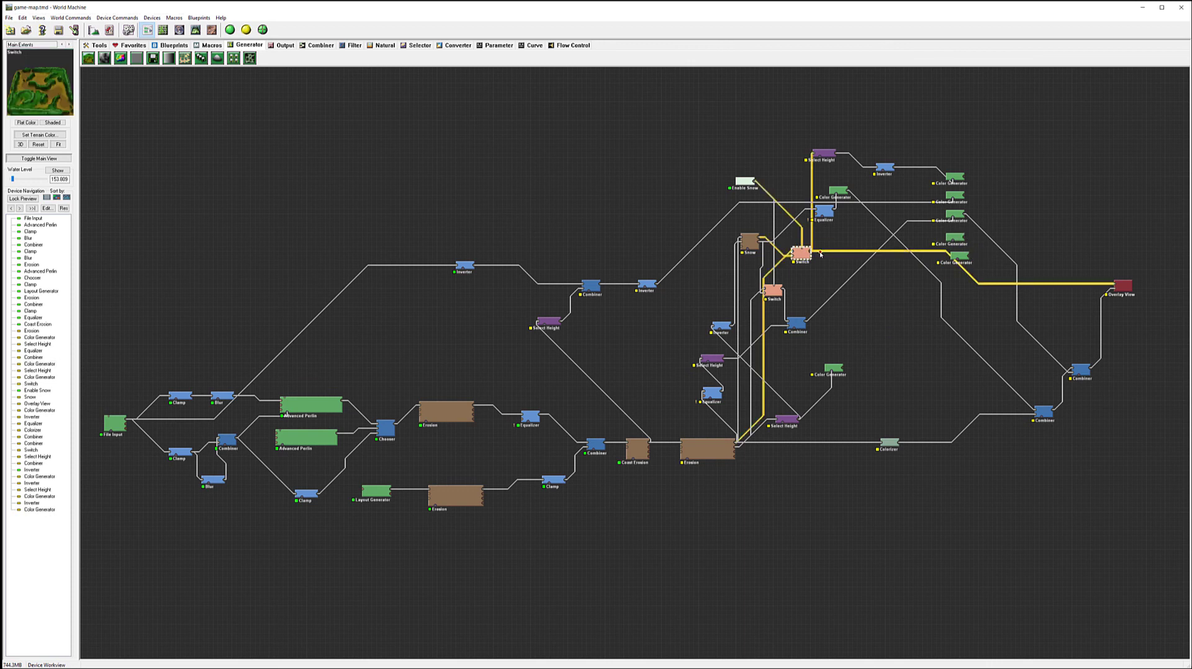
{"action": "left_click_drag", "start_coordinate": [812, 255], "coordinate": [961, 241]}
{"action": "left_click", "coordinate": [953, 240]}
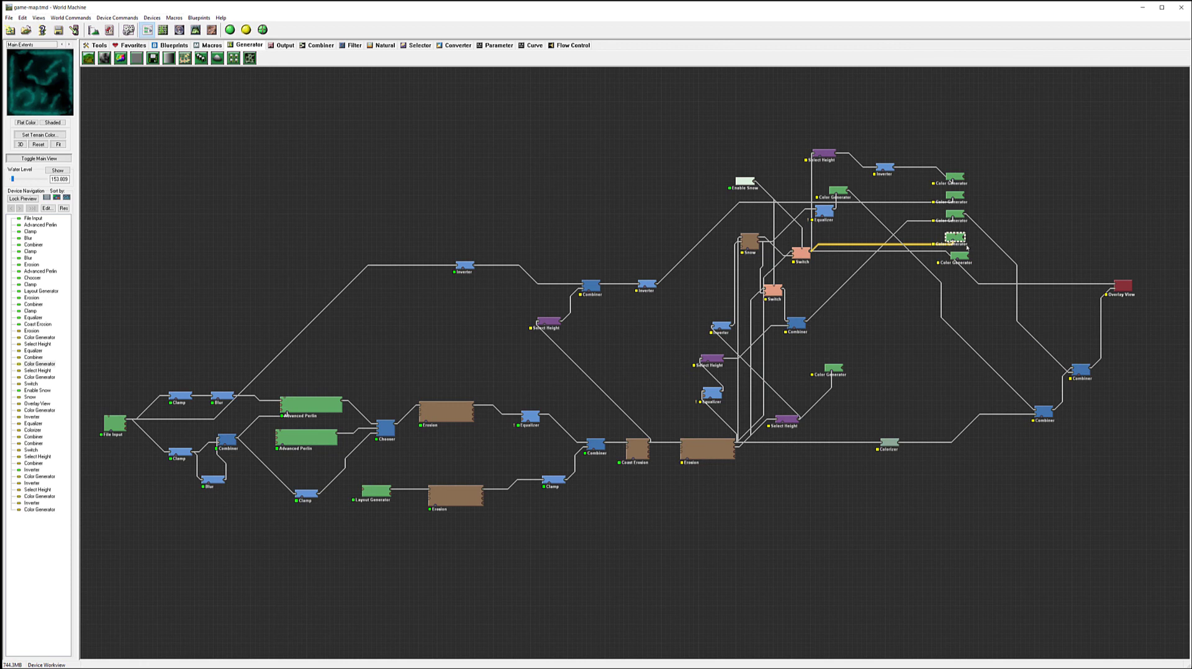
{"action": "left_click_drag", "start_coordinate": [950, 233], "coordinate": [951, 228]}
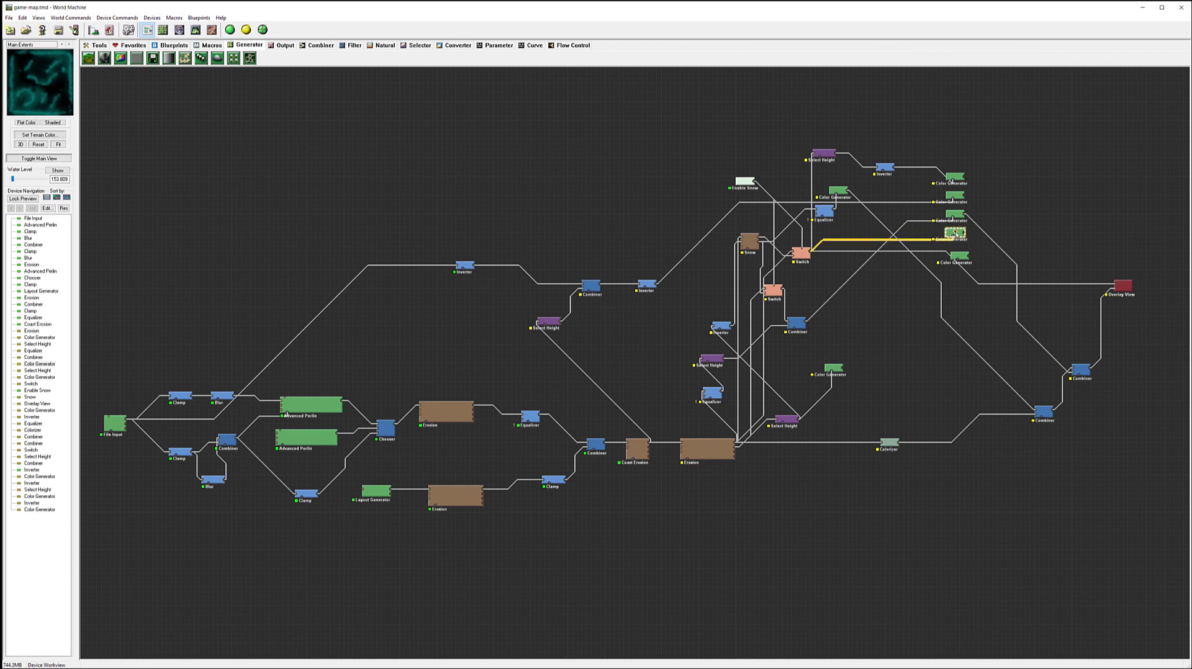
- Delete the spare bottom Color Generator and connect Erosion's Wear Map to the remaining one
{"action": "left_click", "coordinate": [963, 256]}
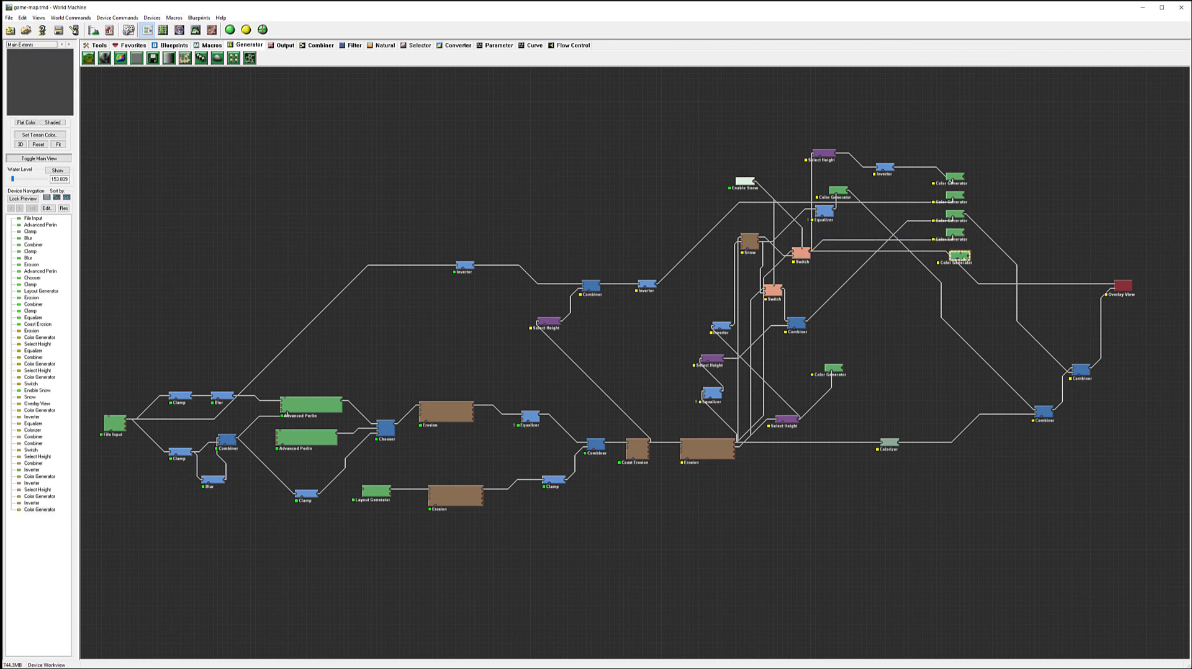
{"action": "left_click", "coordinate": [842, 366]}
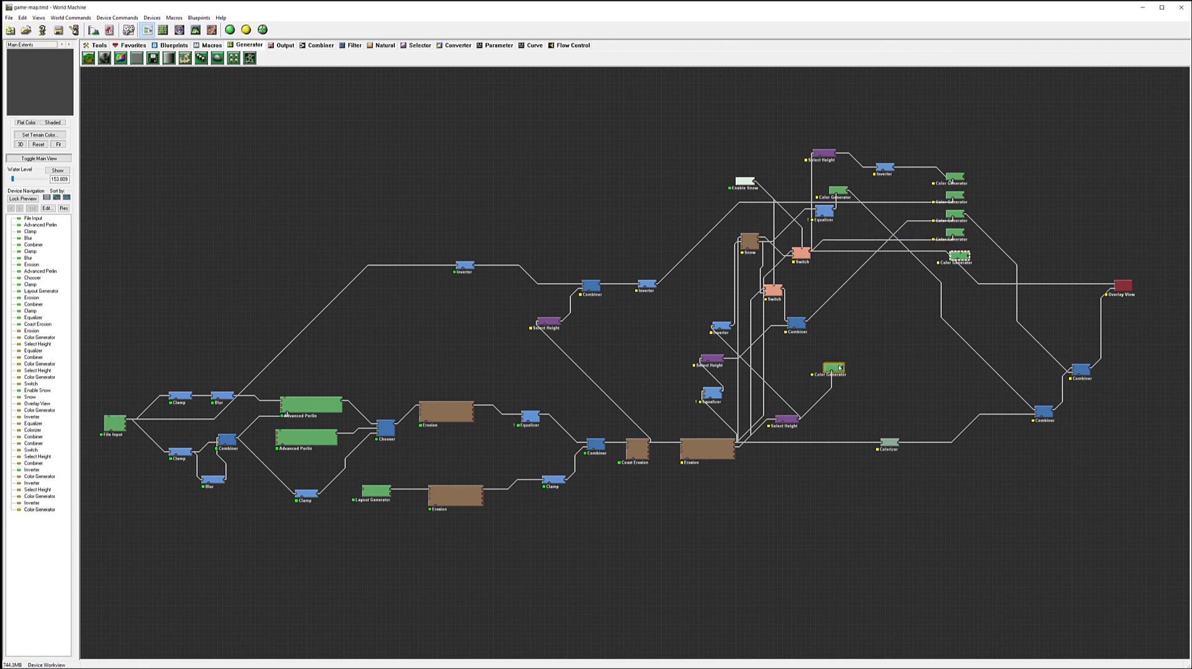
{"action": "left_click", "coordinate": [964, 257]}
{"action": "key", "text": "Delete"}
{"action": "left_click_drag", "start_coordinate": [845, 372], "coordinate": [871, 351]}
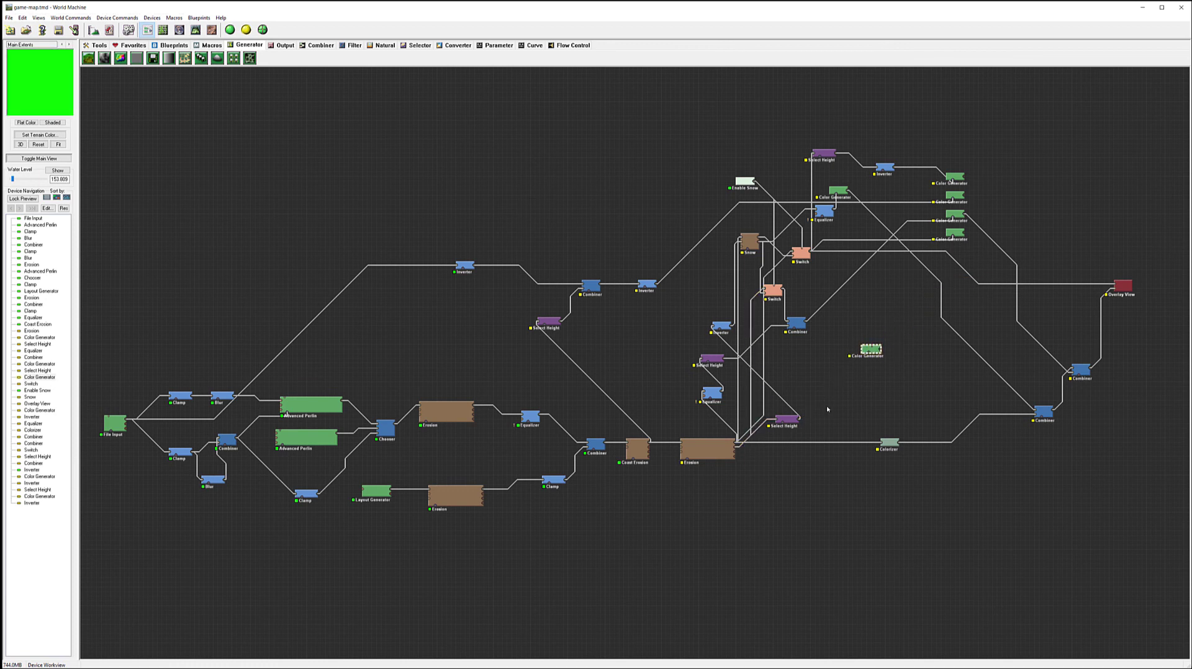
{"action": "left_click_drag", "start_coordinate": [864, 353], "coordinate": [799, 421]}
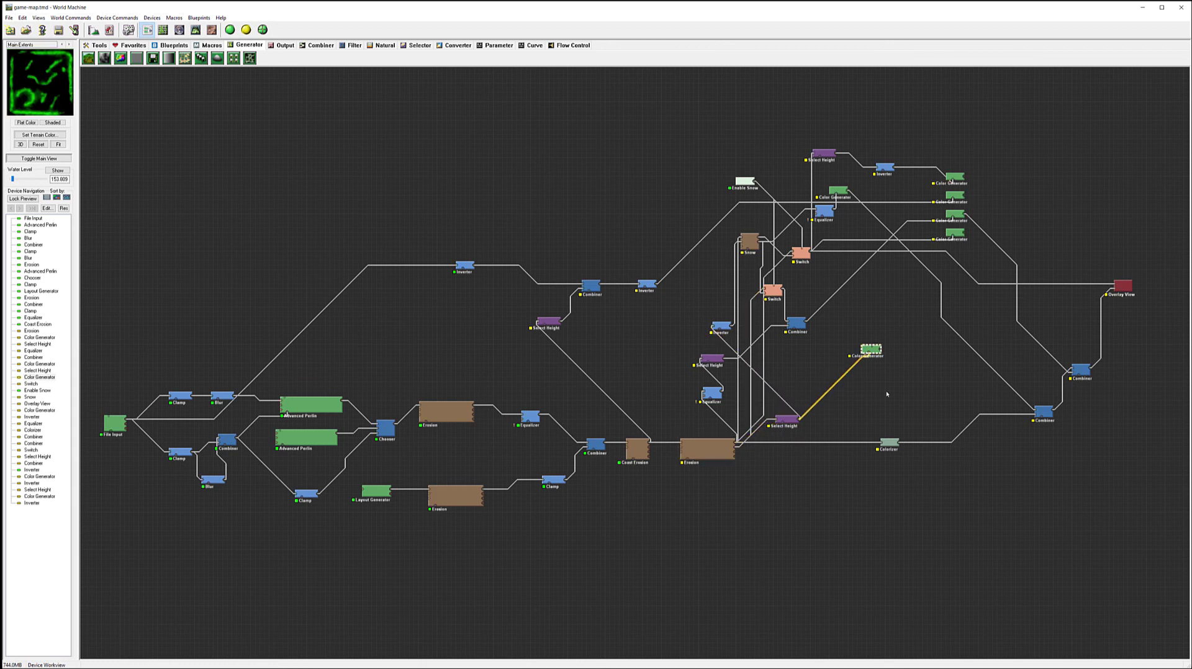